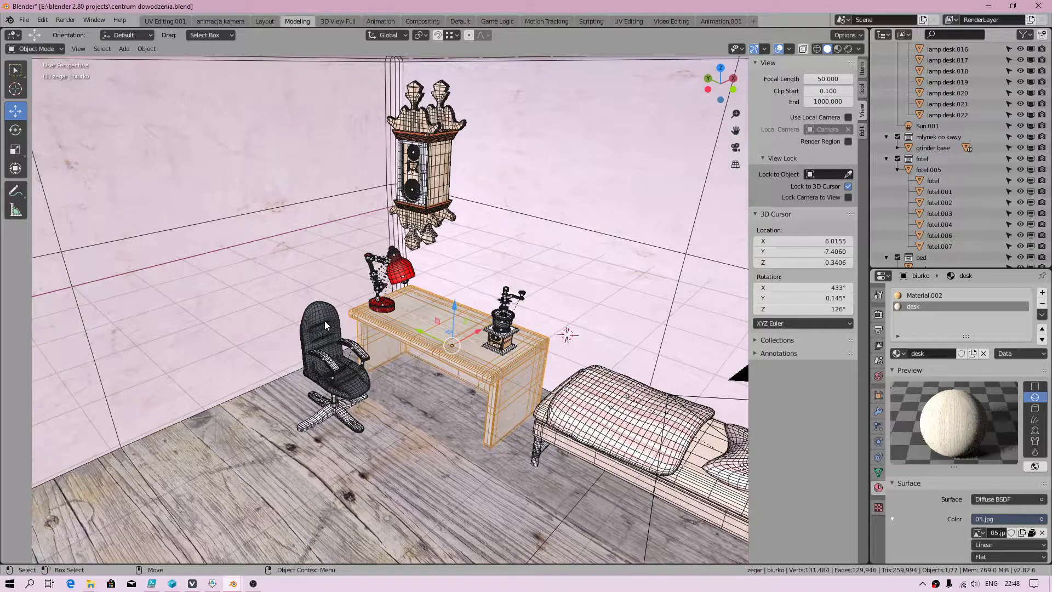
- Select the office chair and orbit close to face its seat and armrests
click(334, 374)
mouse_move(334, 374)
middle_down()
mouse_move(403, 436)
mouse_move(424, 430)
middle_up()
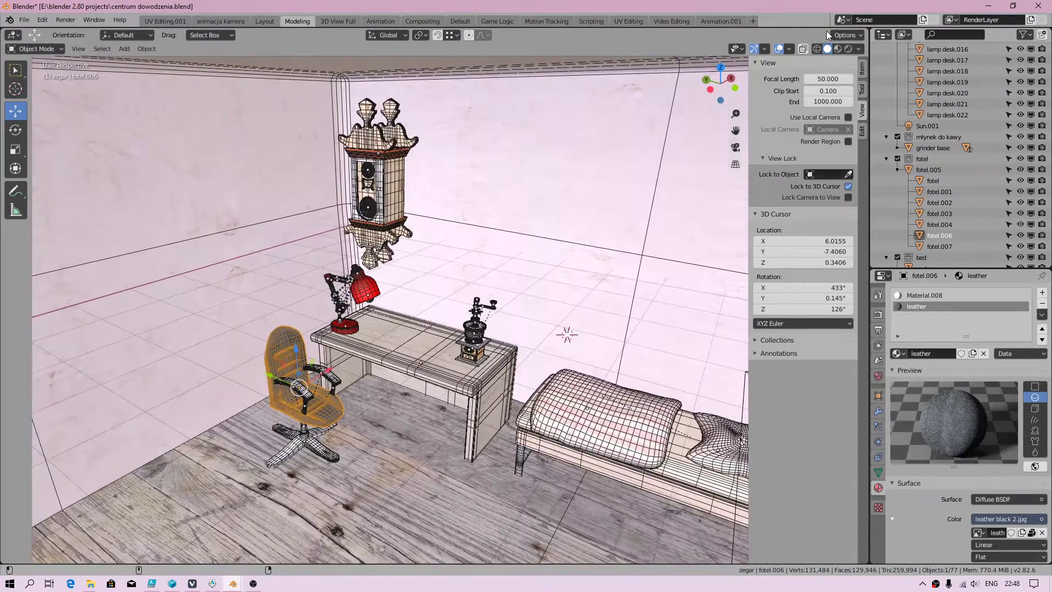
scroll(319, 403, up, 2)
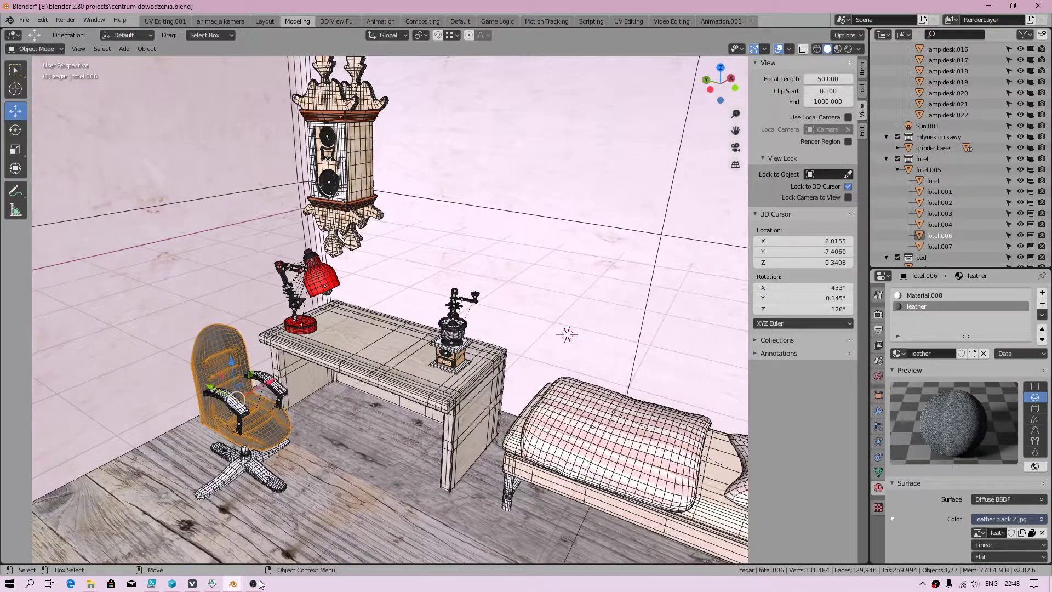
mouse_move(238, 459)
middle_down()
mouse_move(547, 310)
mouse_move(468, 314)
mouse_move(521, 411)
mouse_move(460, 424)
middle_up()
shift+right_click(468, 314)
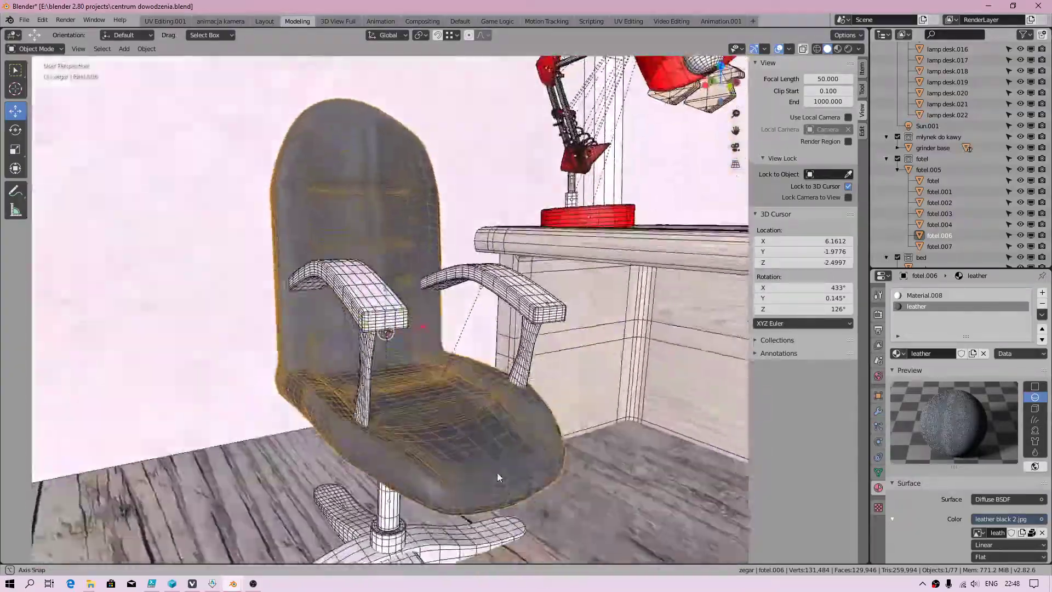
middle_drag(459, 425, 331, 333)
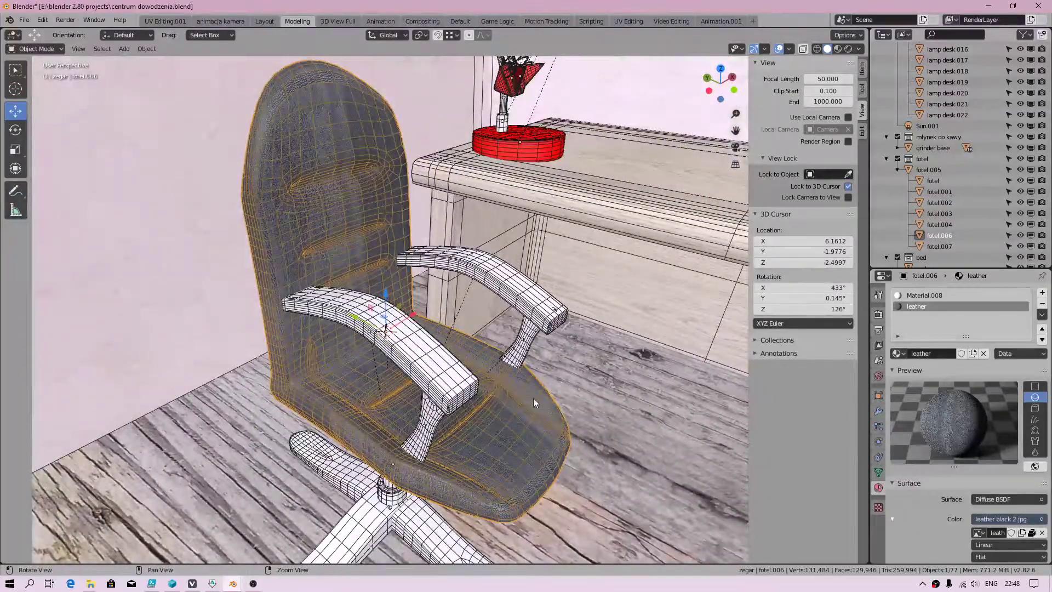
mouse_move(539, 403)
middle_down()
mouse_move(515, 390)
mouse_move(355, 35)
middle_up()
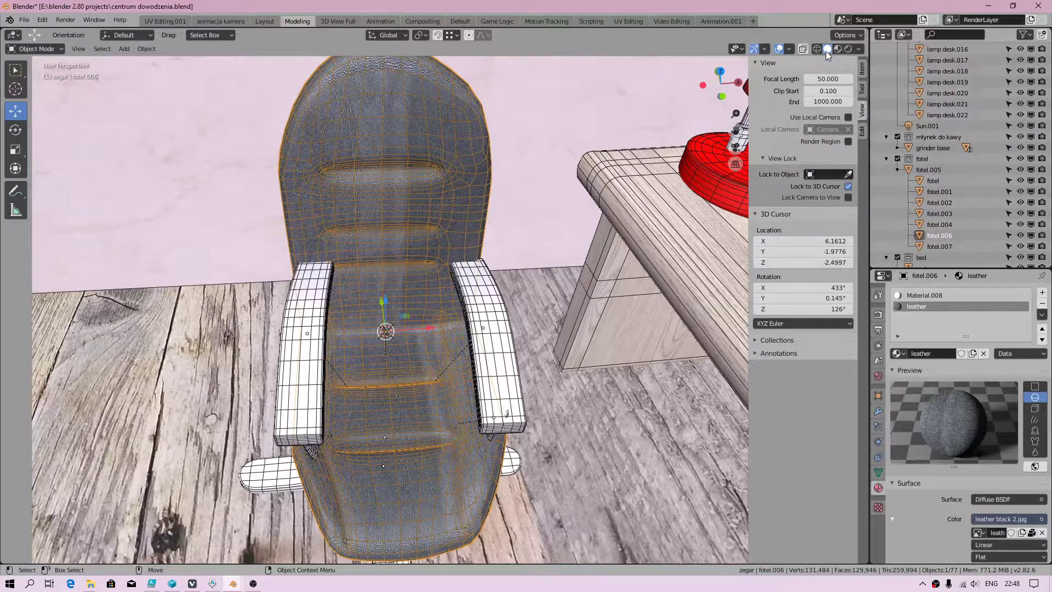
middle_drag(460, 165, 404, 147)
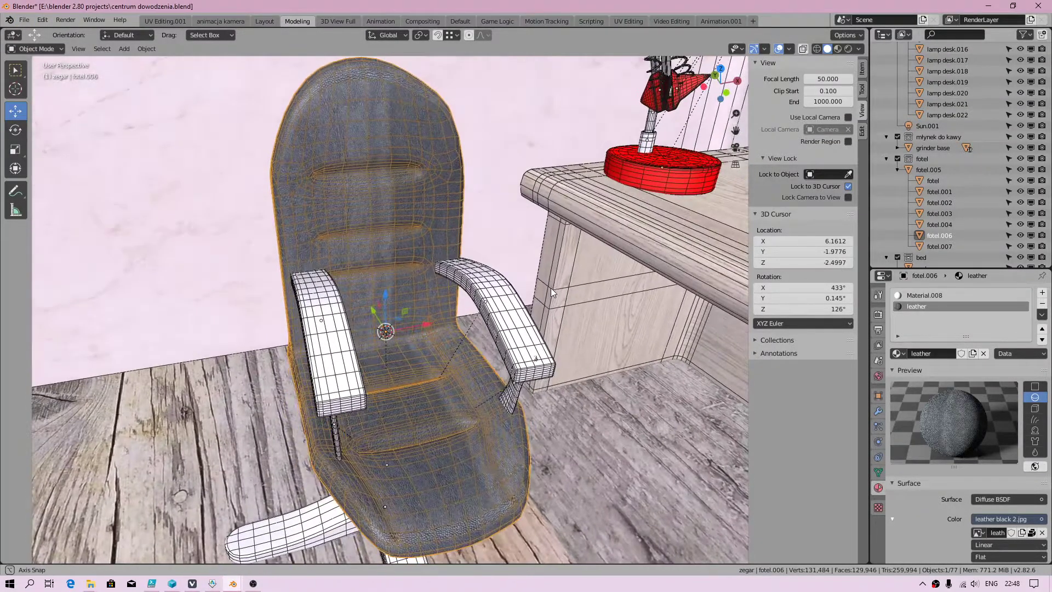
- Hide all objects except the selected chair seat with Hide Unselected
click(146, 48)
mouse_move(164, 337)
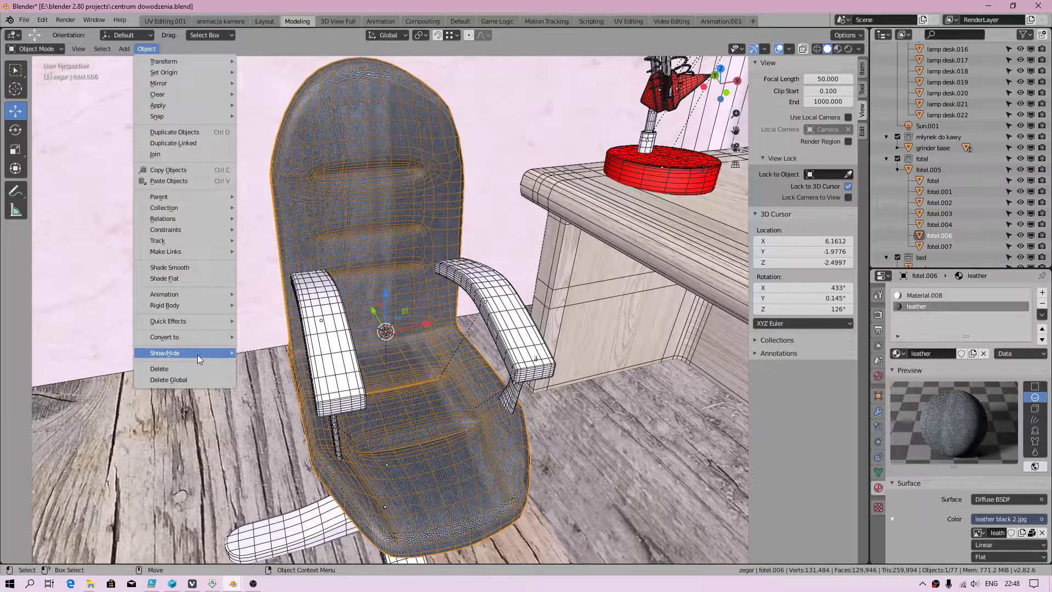
click(299, 381)
mouse_move(346, 391)
middle_down()
mouse_move(461, 286)
mouse_move(566, 237)
mouse_move(579, 270)
middle_up()
- Preview the seat in Material Preview with the lighting Strength raised
click(858, 50)
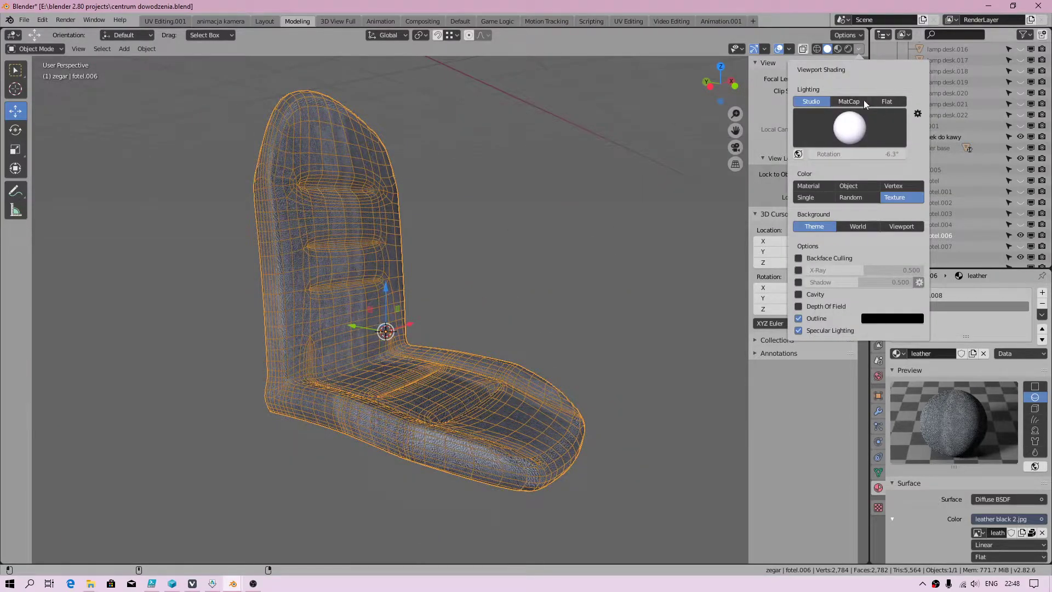
click(838, 48)
mouse_move(486, 286)
middle_down()
mouse_move(447, 300)
mouse_move(425, 277)
middle_up()
click(859, 51)
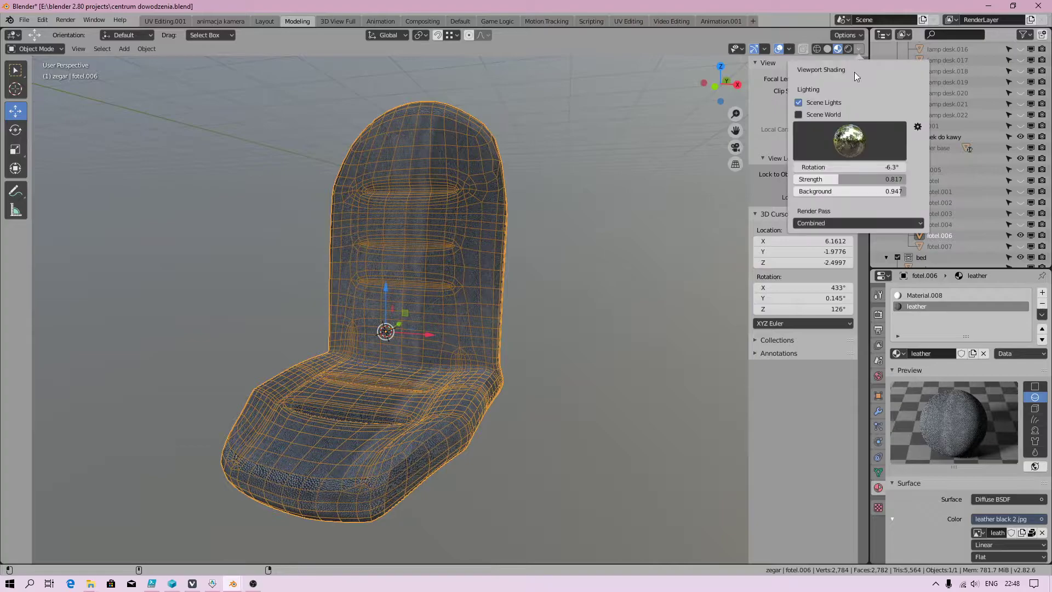
drag(838, 179, 905, 167)
- Switch the seat to Solid shading with Color set to Material
mouse_move(412, 371)
middle_down()
mouse_move(484, 407)
mouse_move(313, 132)
middle_up()
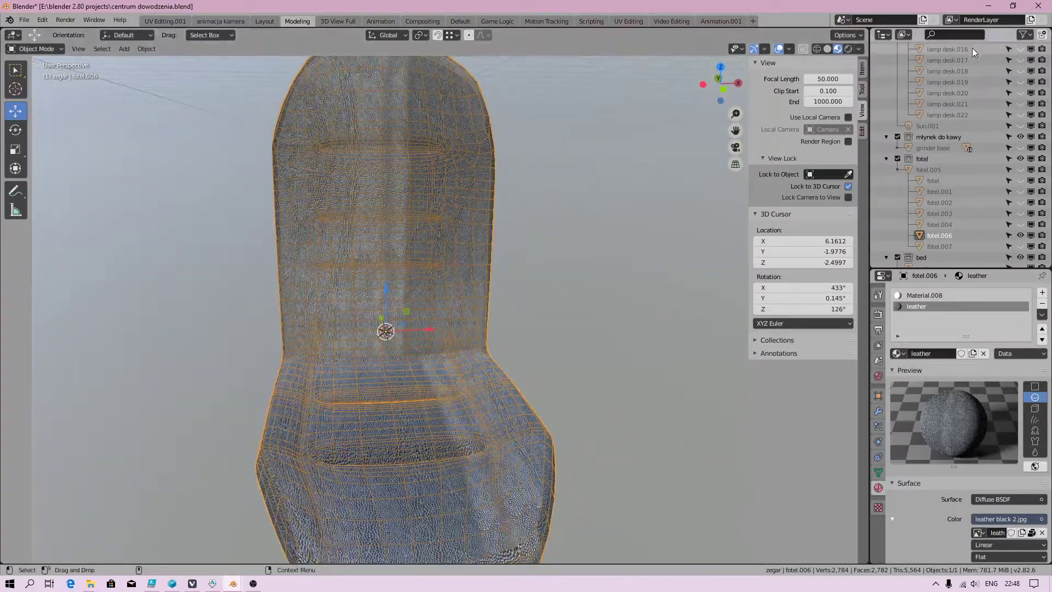
click(827, 48)
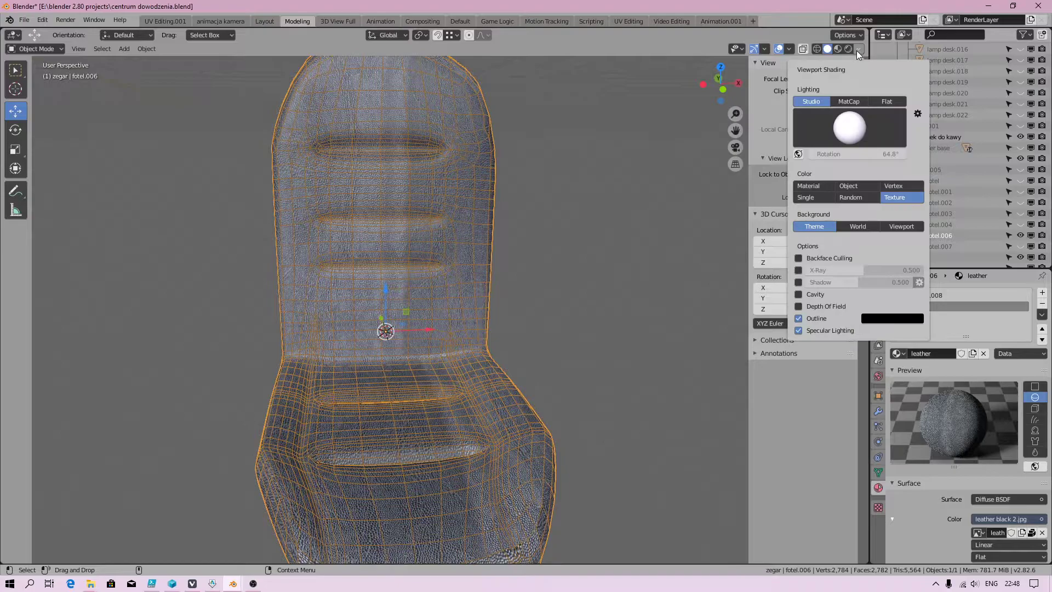
click(816, 188)
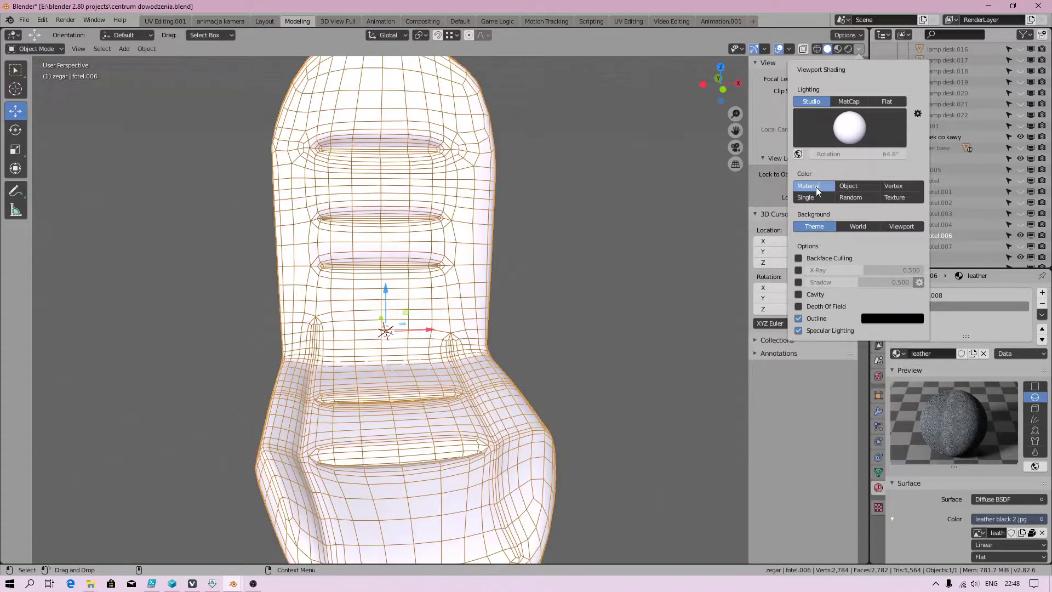
middle_drag(624, 288, 549, 365)
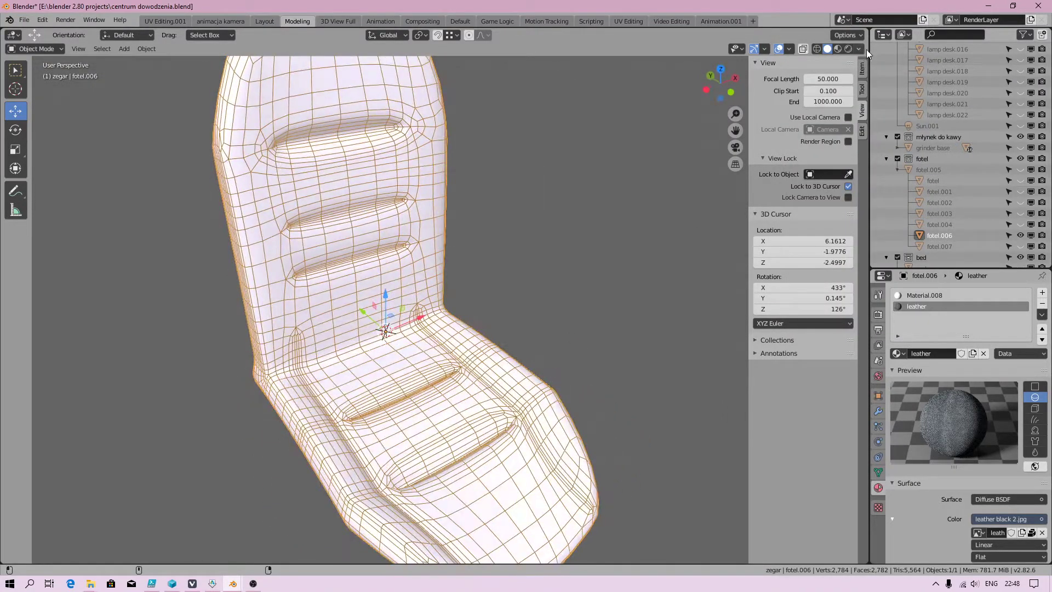
- Light the seat with a different studio light and view it at an angle
click(858, 48)
click(860, 131)
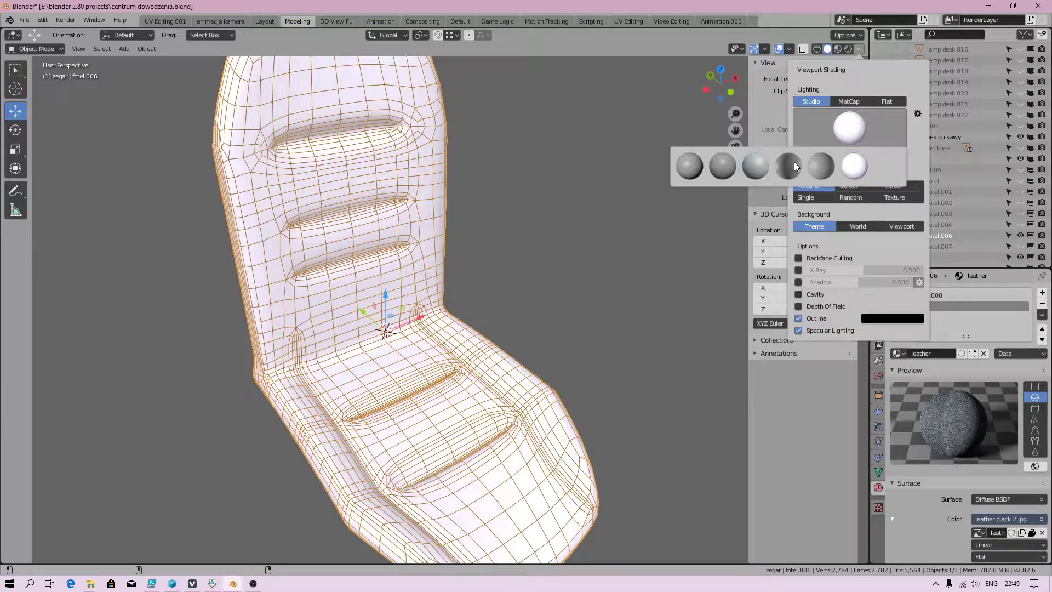
click(793, 162)
mouse_move(535, 283)
middle_down()
mouse_move(487, 237)
mouse_move(458, 236)
middle_up()
scroll(458, 236, down, 3)
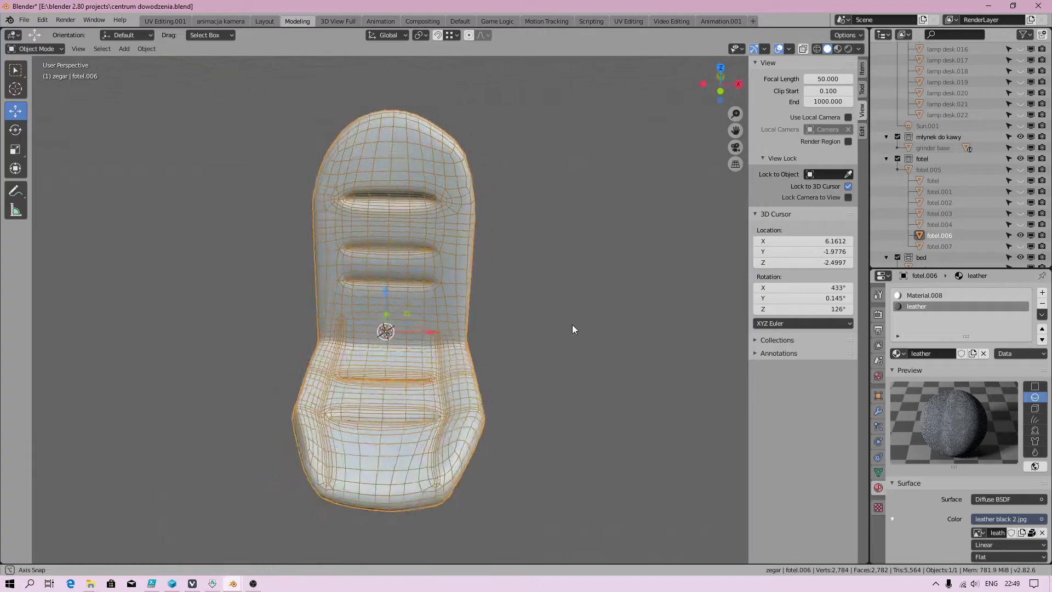
middle_drag(573, 326, 329, 207)
click(43, 21)
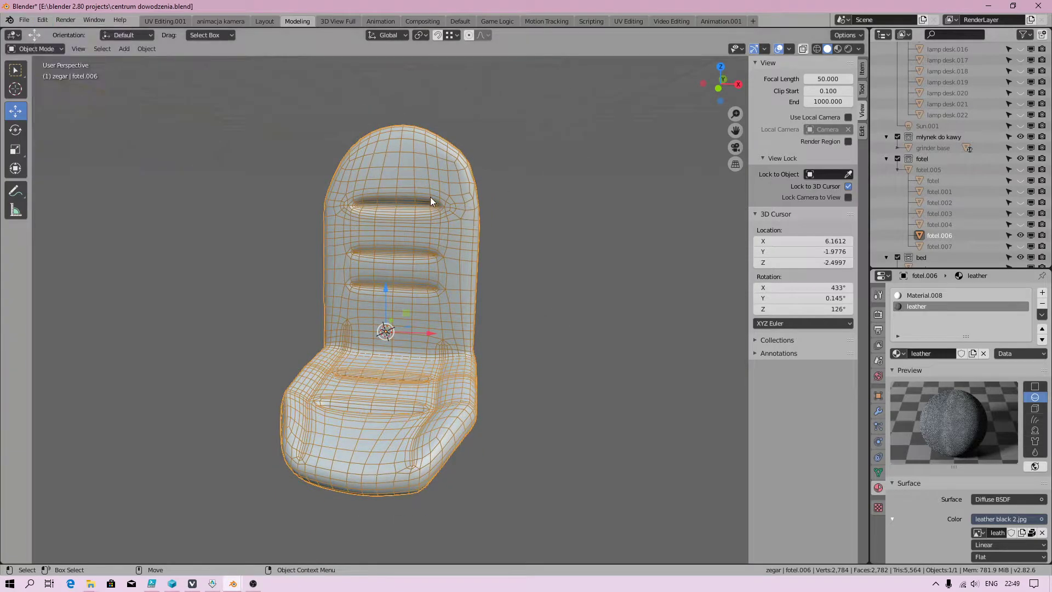
key(space)
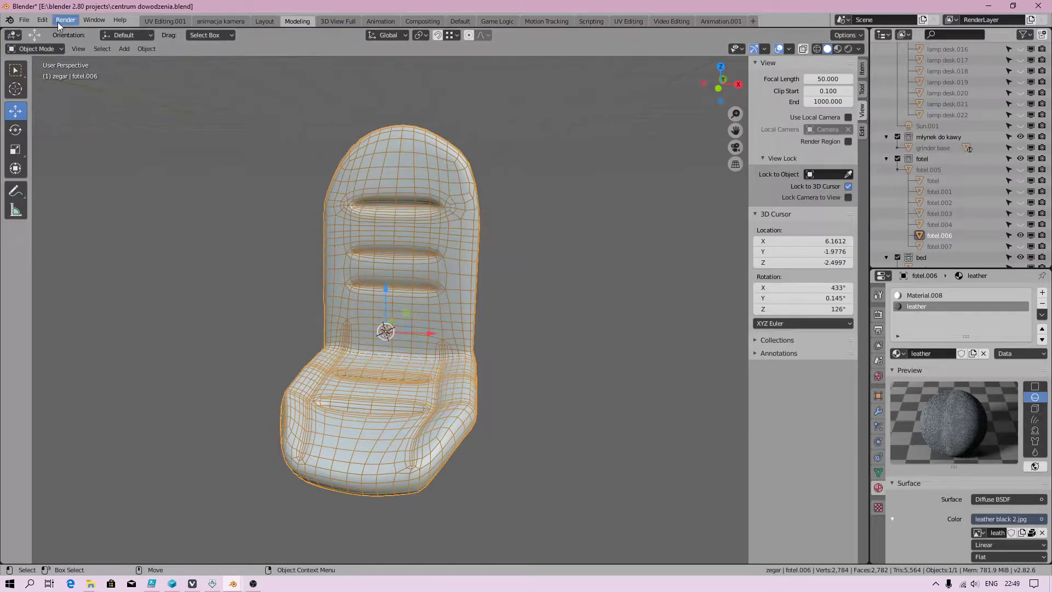
- Enable the 'Interface: Dynamic Context Menu' add-on in Preferences via a 'dy' search
click(41, 21)
click(65, 176)
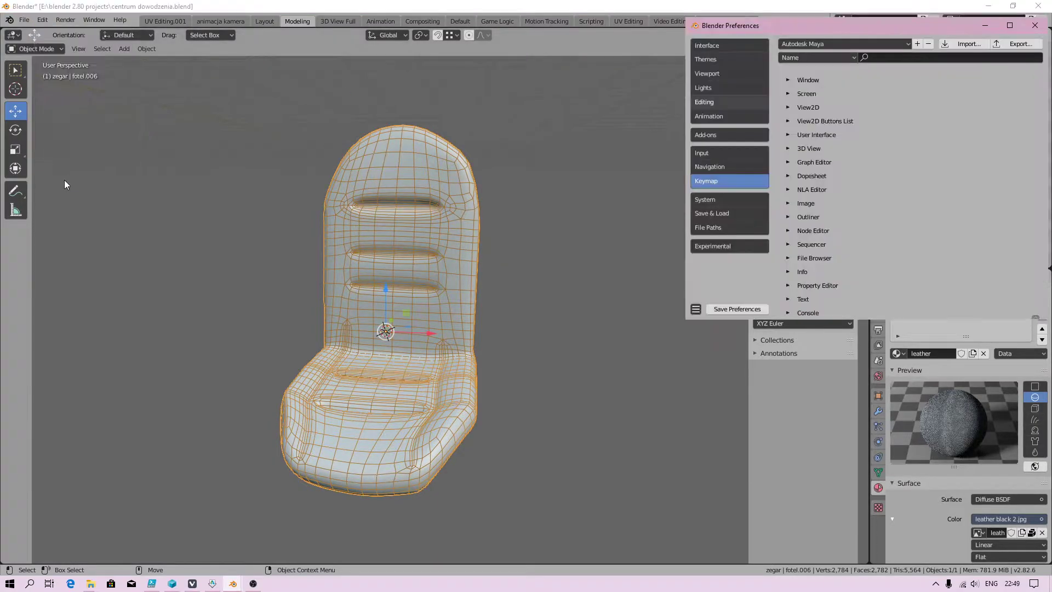
click(720, 134)
click(999, 57)
text(dy)
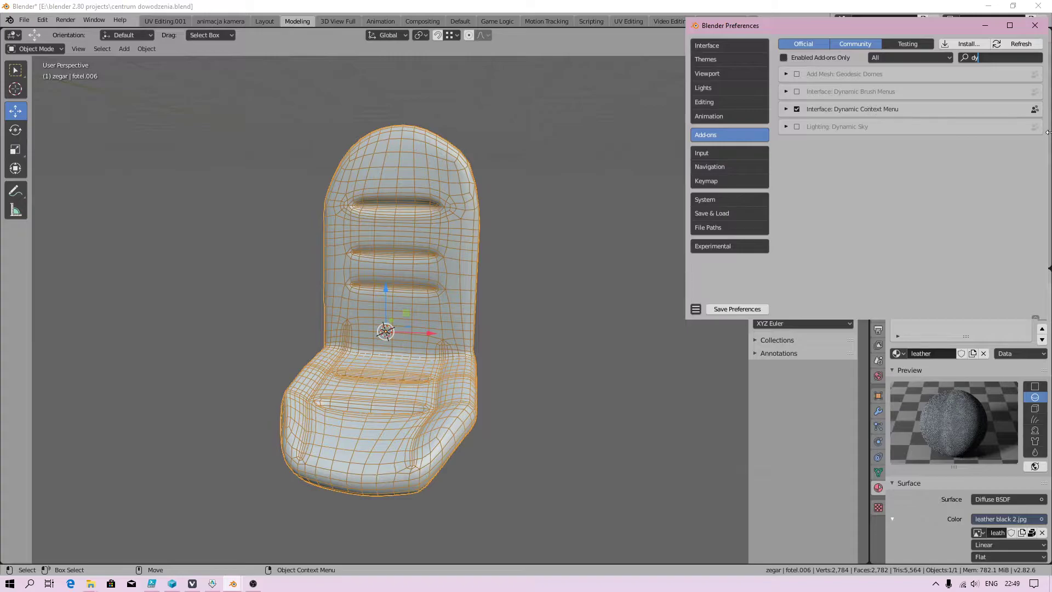
click(833, 195)
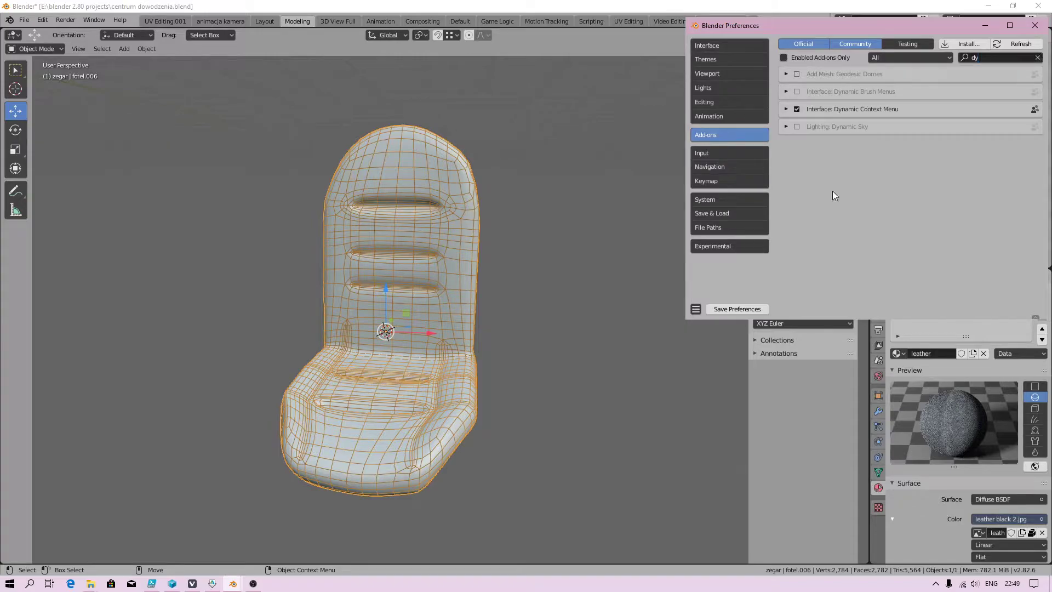
click(796, 109)
- Close Preferences, enter Edit Mode on the seat and select an edge
click(1034, 24)
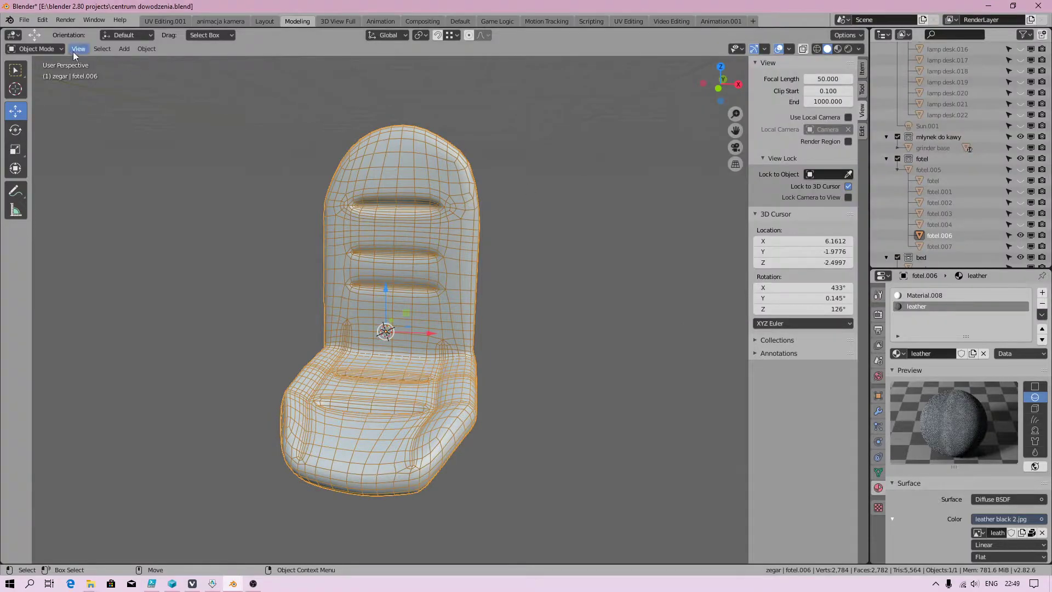
click(37, 49)
click(29, 74)
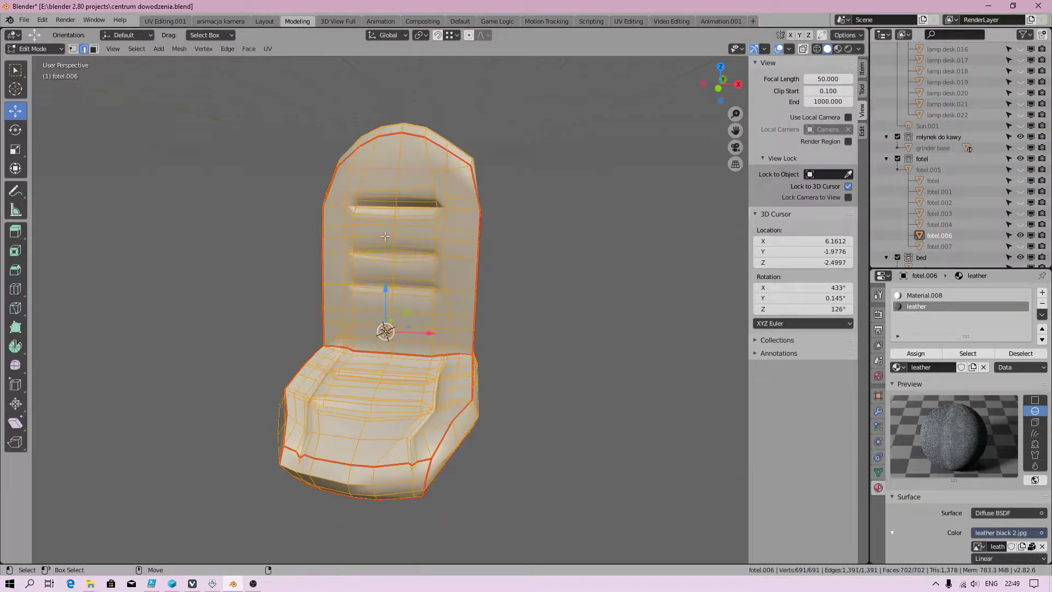
click(385, 235)
scroll(385, 236, up, 2)
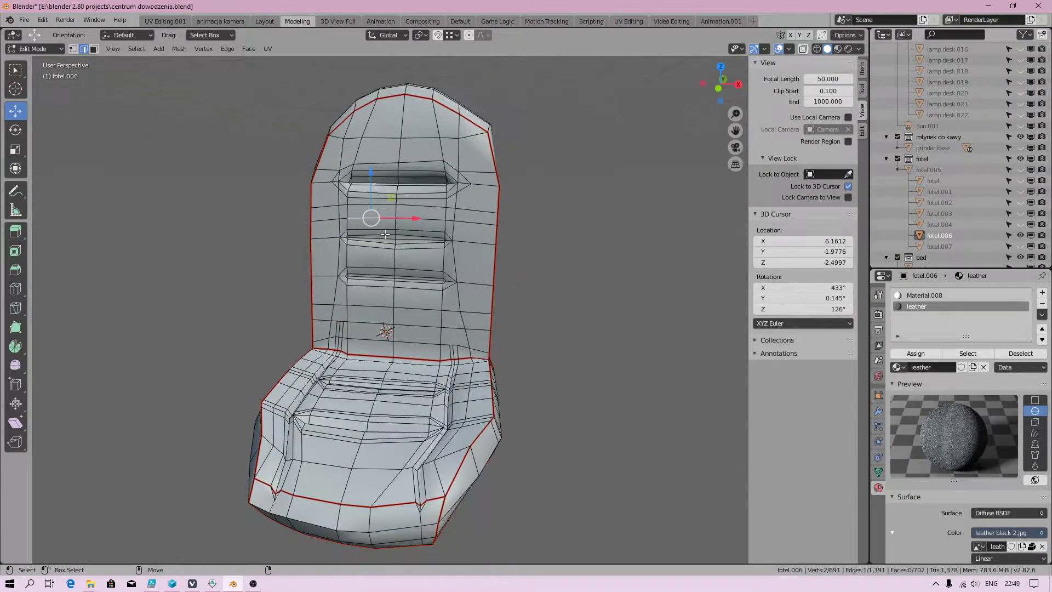
- In Object Mode, toggle Multires viewport display off and on, then apply it
click(878, 411)
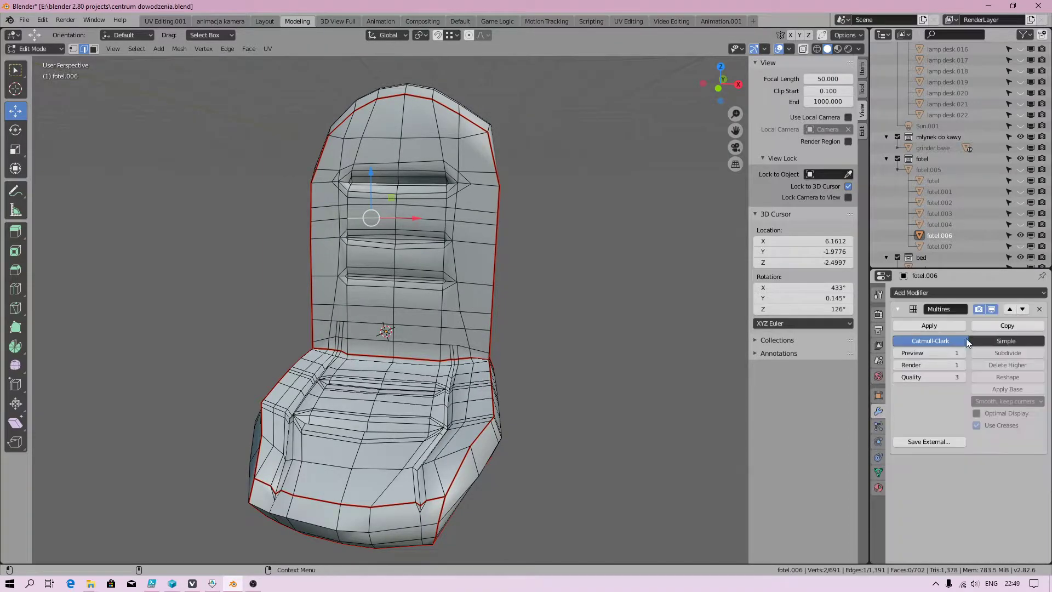
click(44, 52)
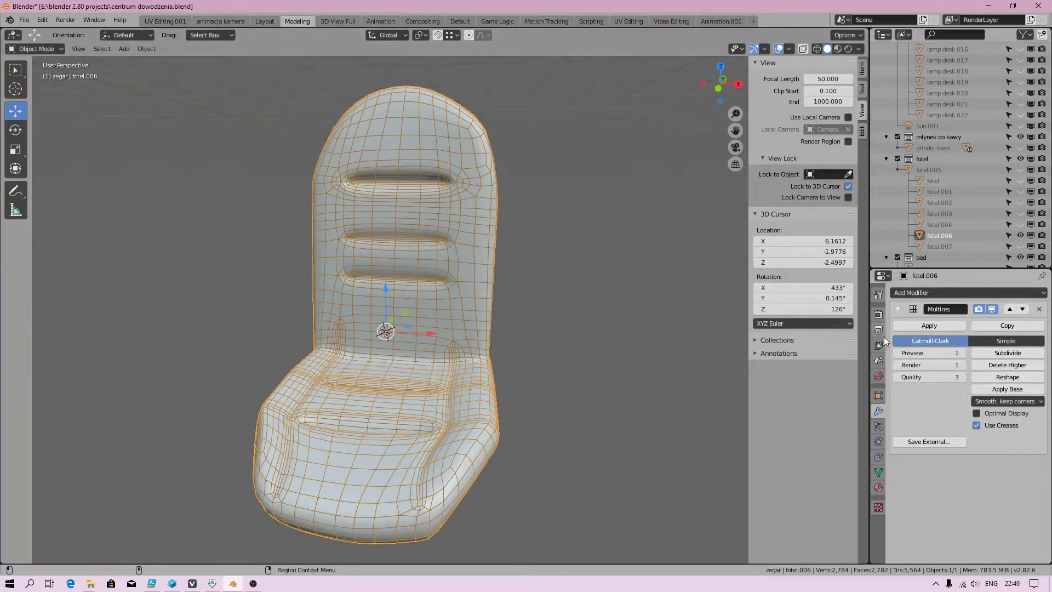
click(992, 309)
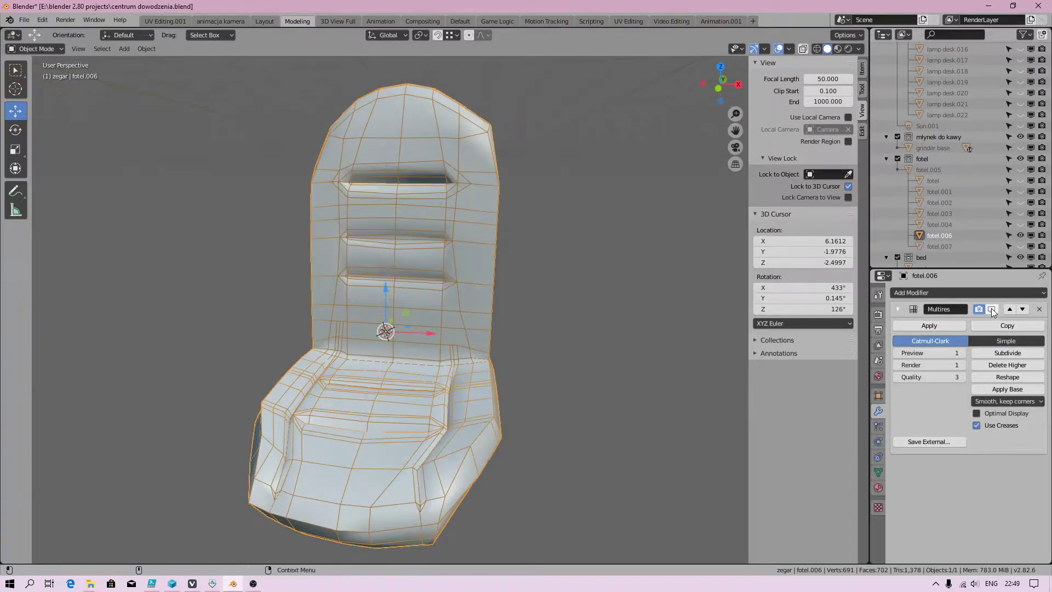
click(991, 310)
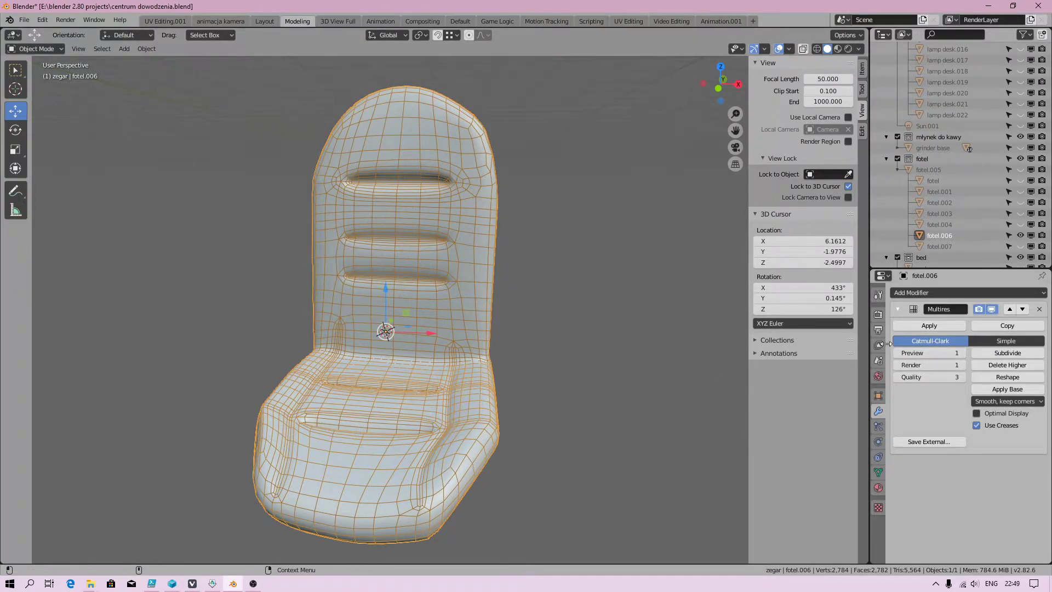
click(934, 324)
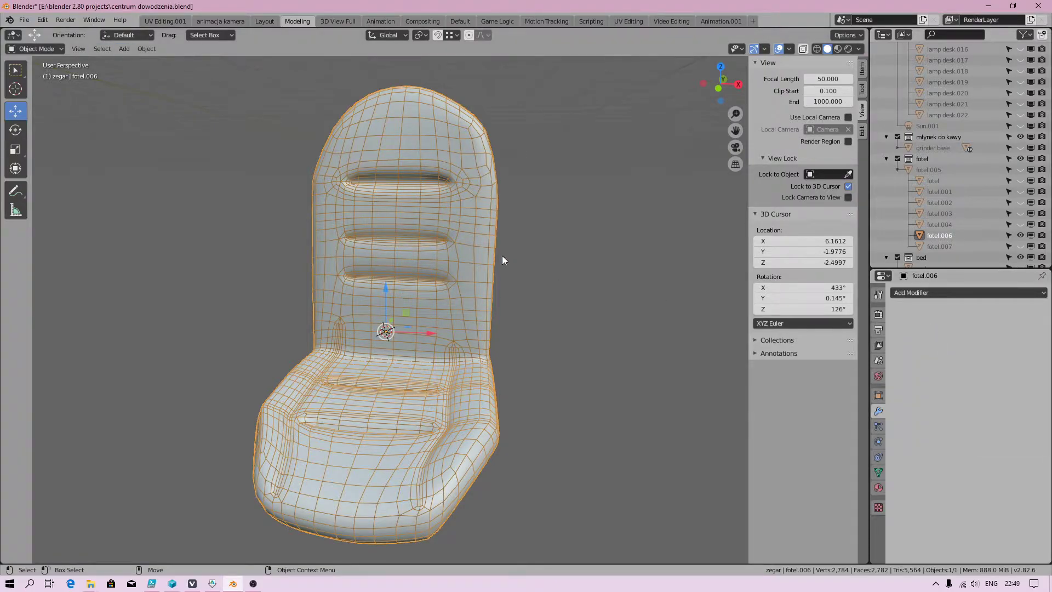
- Put the chair into Edit Mode with face select, viewed from the front
middle_drag(485, 239, 485, 305)
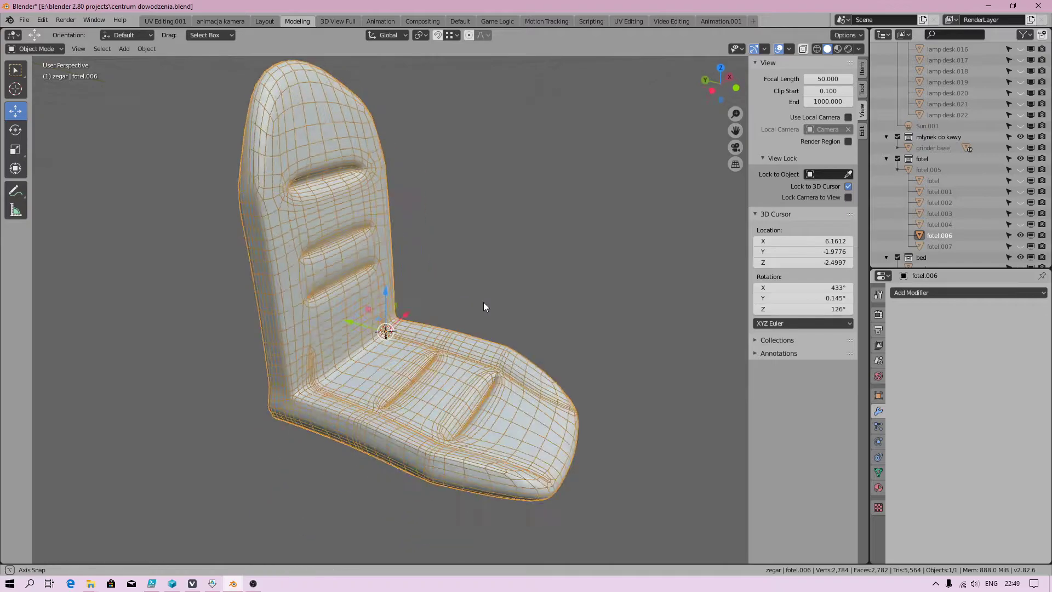
click(38, 49)
click(36, 73)
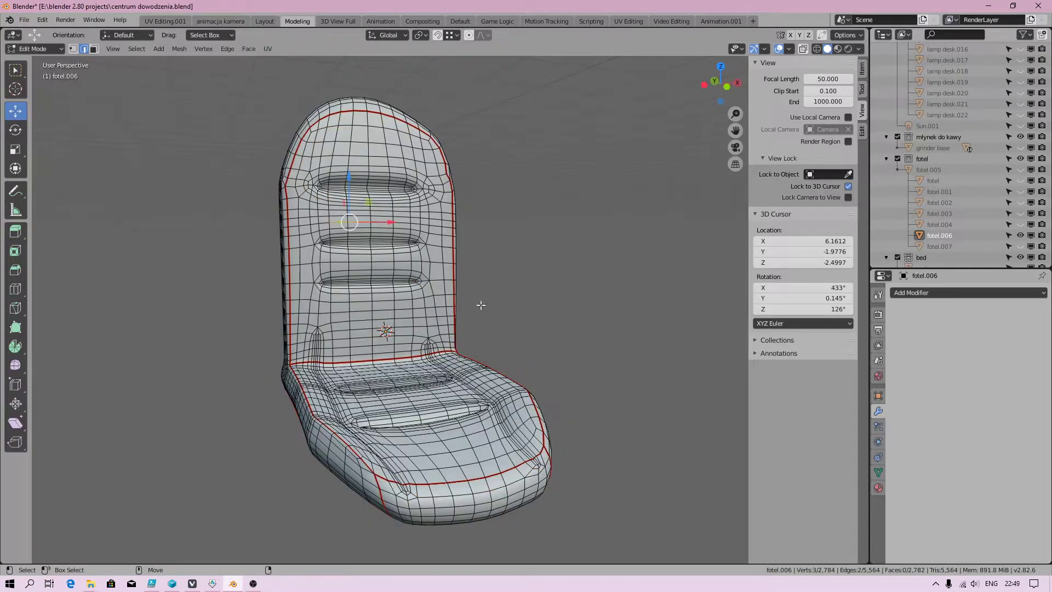
middle_drag(403, 298, 413, 376)
click(93, 48)
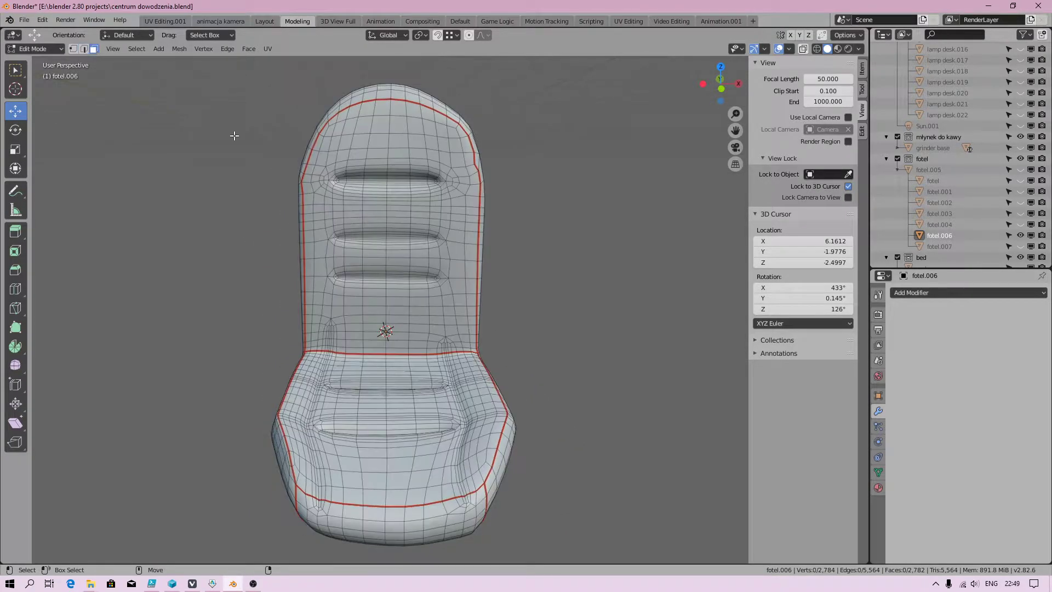
- Select a seat back face and circle-select a patch of backrest faces
click(398, 235)
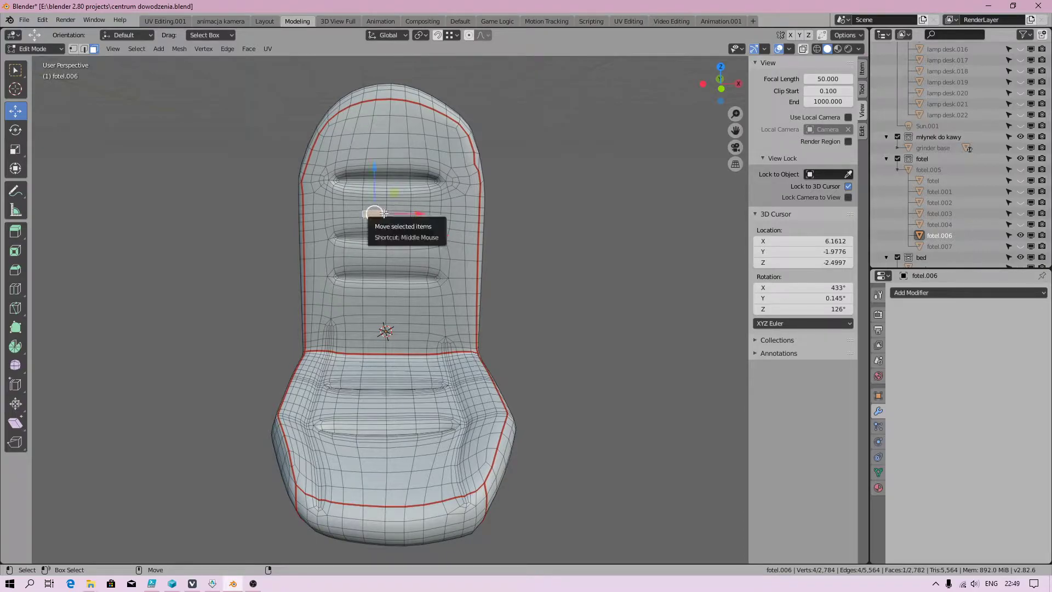
key(c)
drag(385, 216, 362, 305)
- End circle select and pick a single face on the seat back
right_click(398, 305)
click(389, 292)
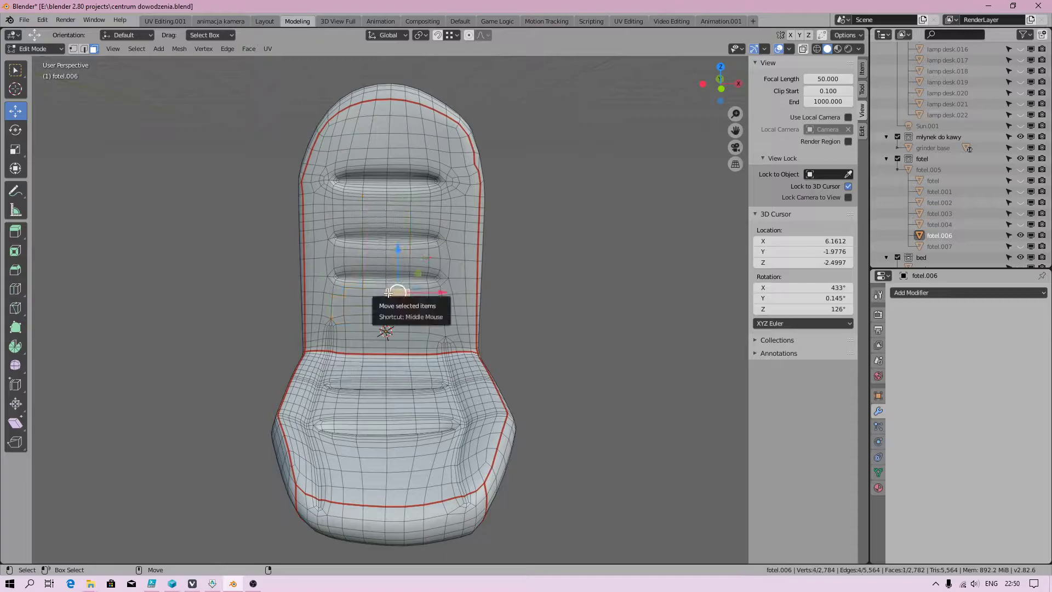
right_click(389, 293)
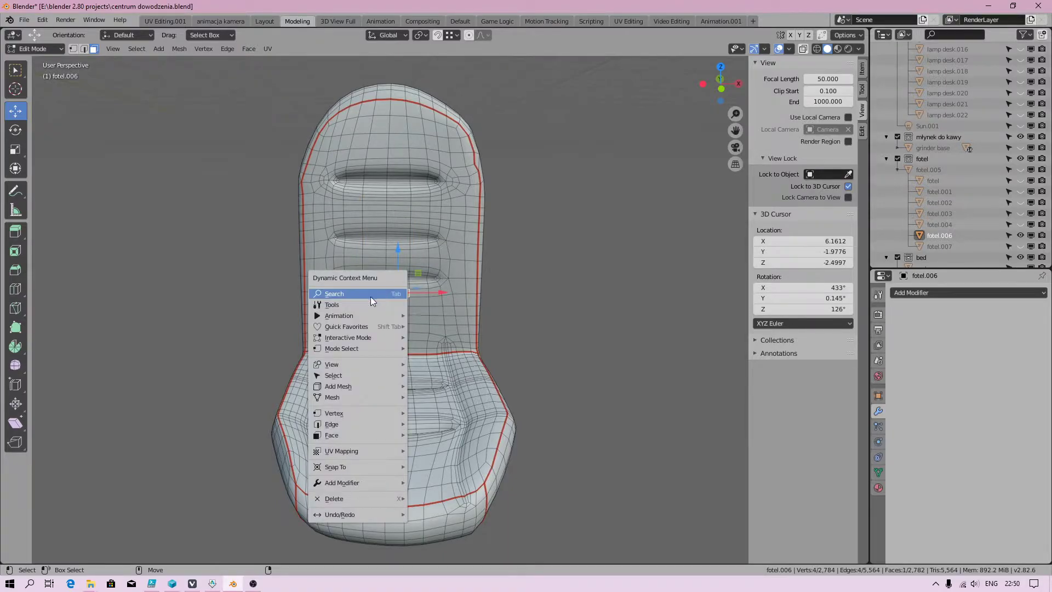
- Run Select Linked Flat Faces, raising Sharpness to about 10.8° to cover the backrest
key(F3)
text(select linked)
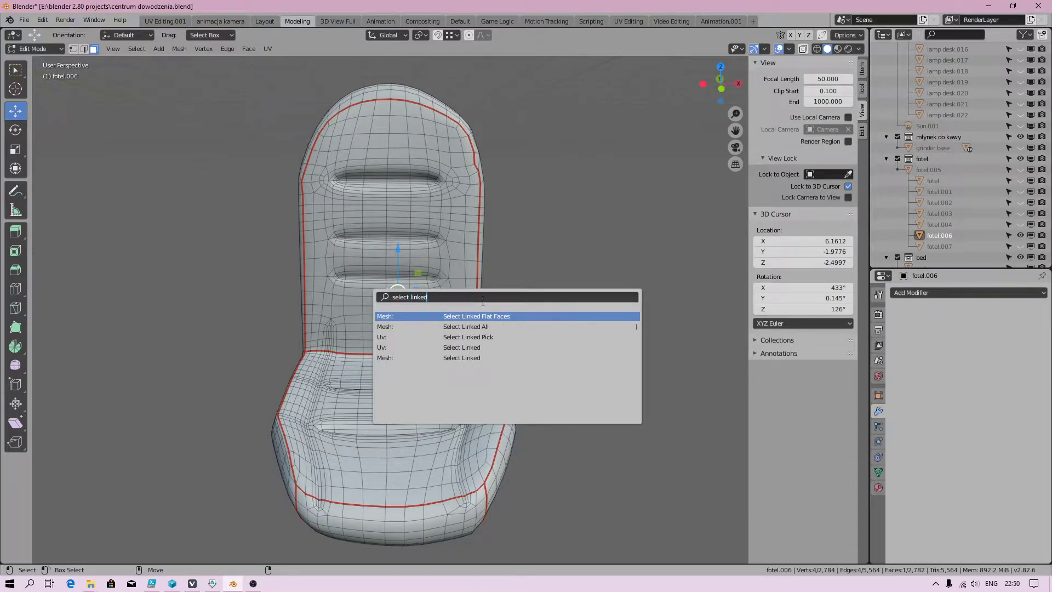
click(491, 316)
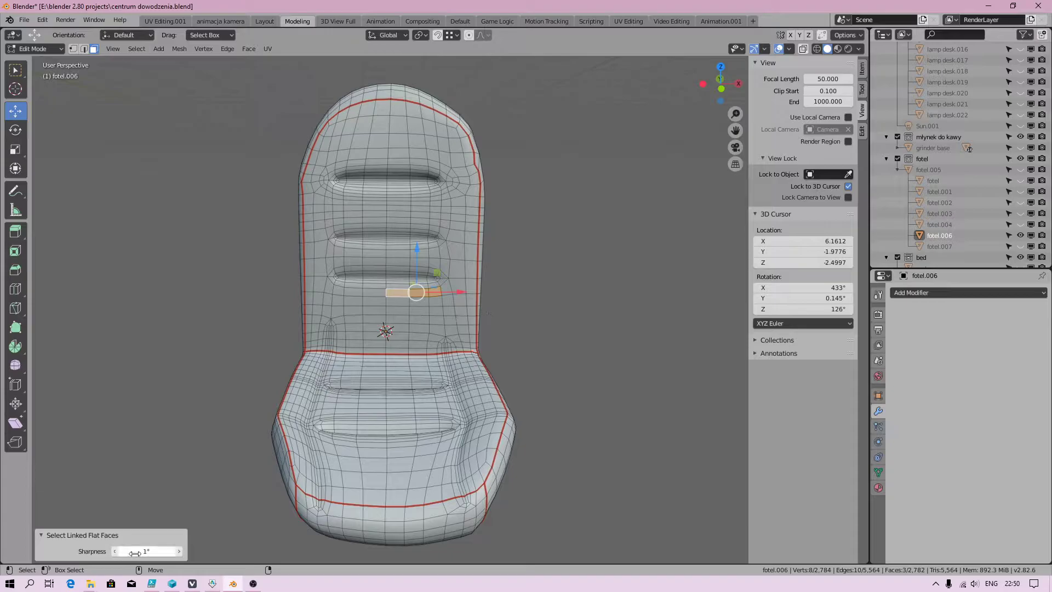
drag(147, 551, 169, 551)
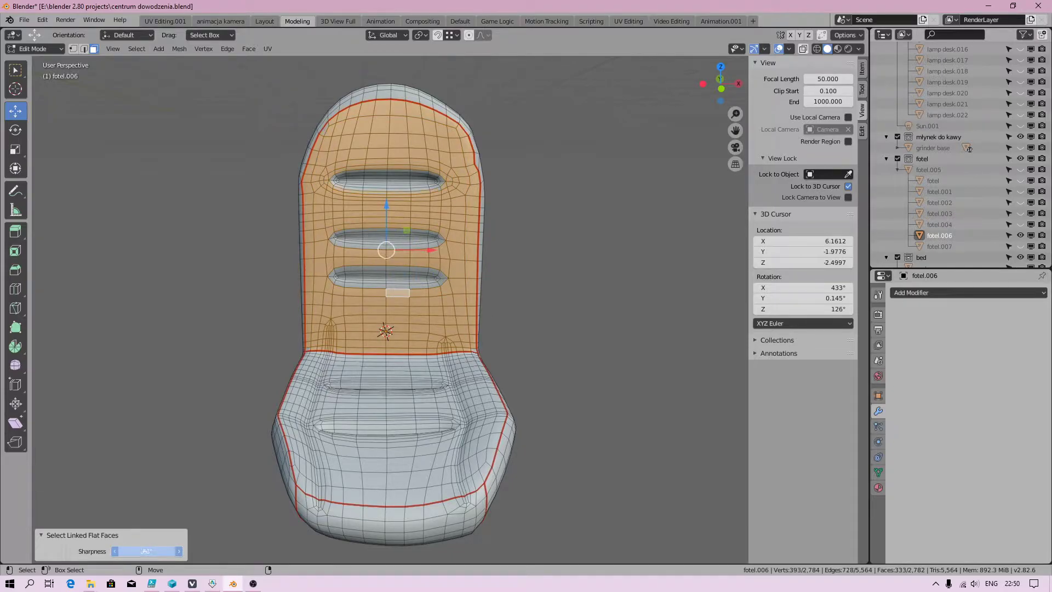
mouse_move(146, 551)
mouse_down()
mouse_move(165, 551)
mouse_move(152, 551)
mouse_up()
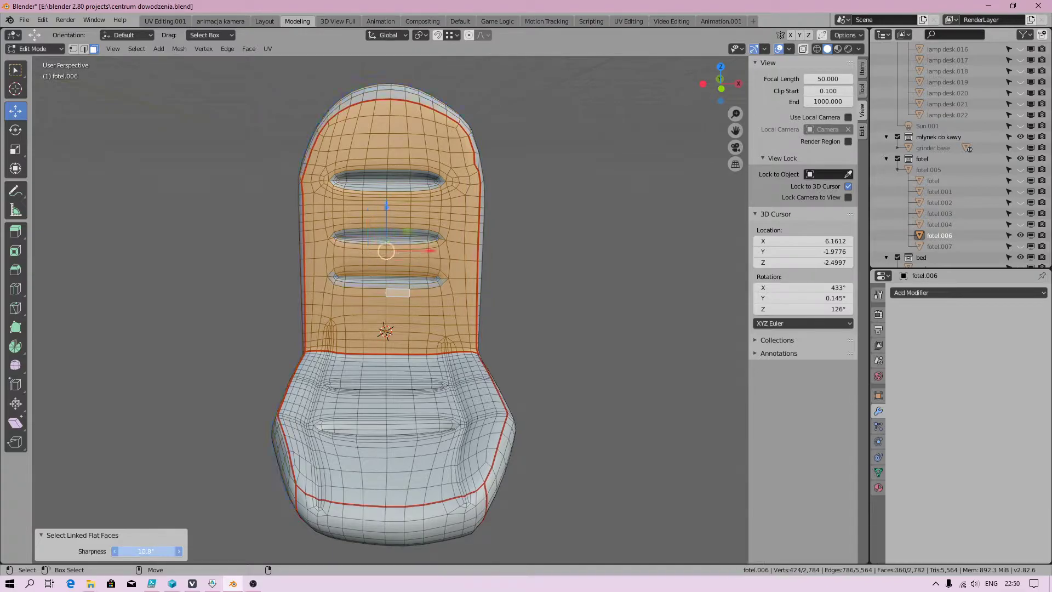
mouse_move(415, 277)
middle_down()
mouse_move(562, 258)
mouse_move(568, 280)
mouse_move(675, 242)
mouse_move(496, 277)
mouse_move(477, 313)
middle_up()
- Select a four-face strip on the seat cushion
click(386, 412)
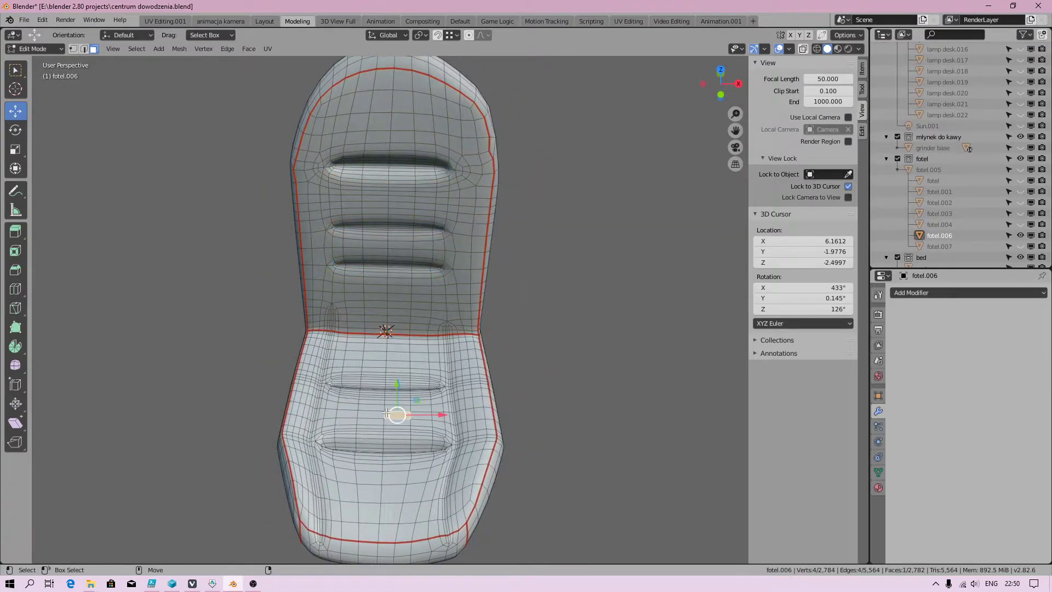
shift+click(366, 411)
shift+click(404, 409)
right_click(404, 408)
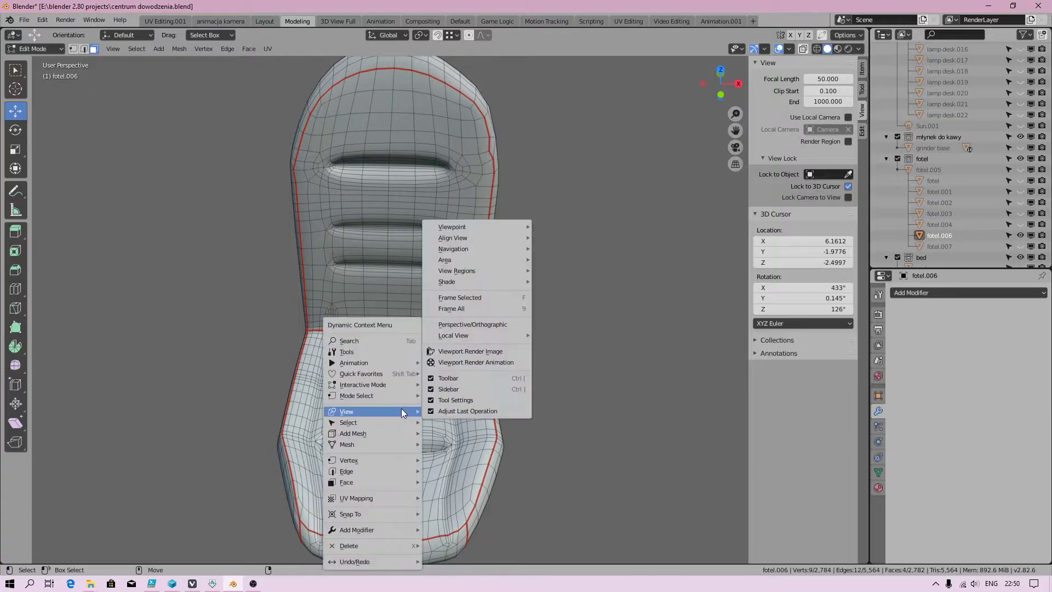
- Run Select Linked Flat Faces on the cushion with Sharpness set to 14.9°
key(F3)
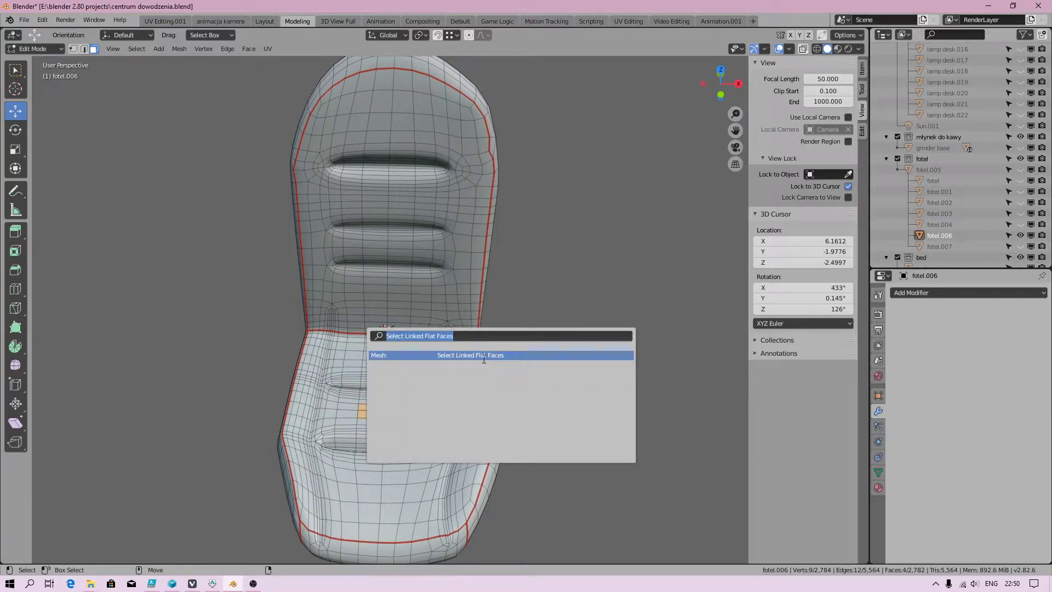
click(493, 355)
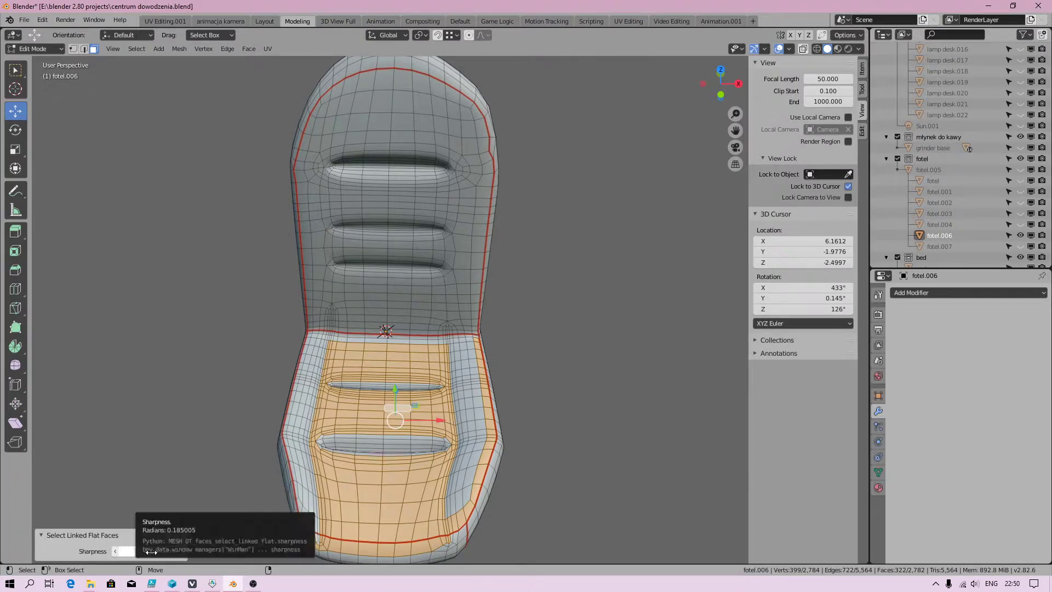
drag(148, 550, 164, 551)
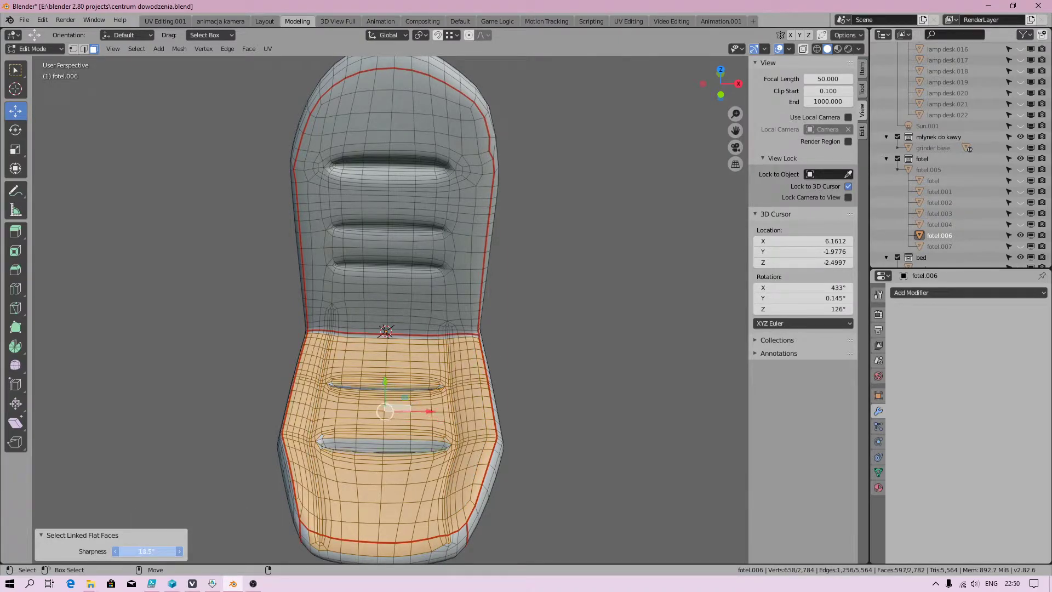
drag(148, 550, 212, 535)
scroll(449, 403, up, 2)
scroll(450, 402, up, 2)
scroll(449, 403, up, 2)
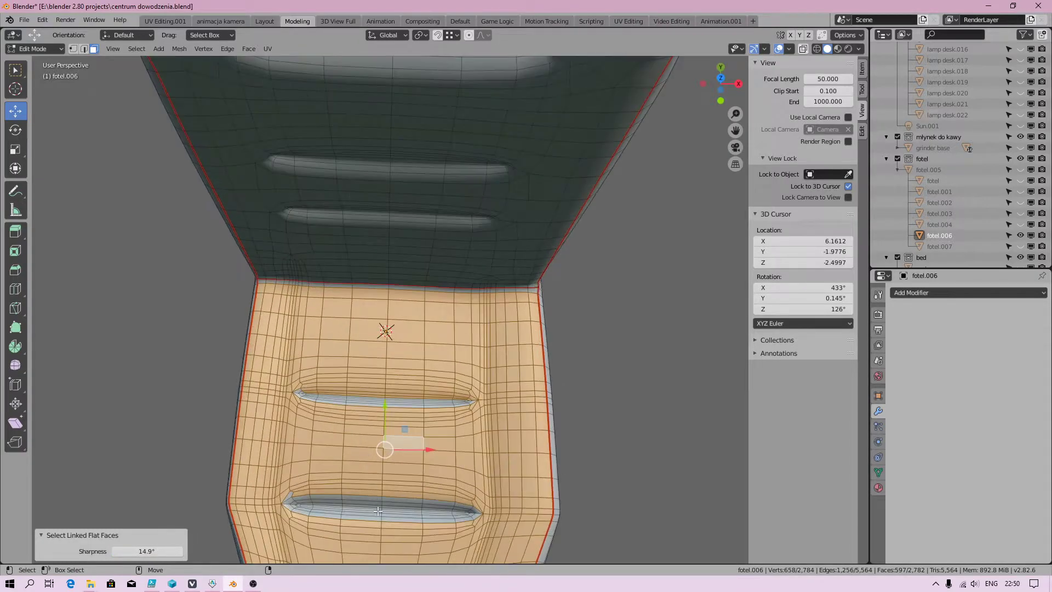
- Test Select Linked Flat Faces on a seat groove face at 18.4° sharpness
click(376, 507)
right_click(374, 505)
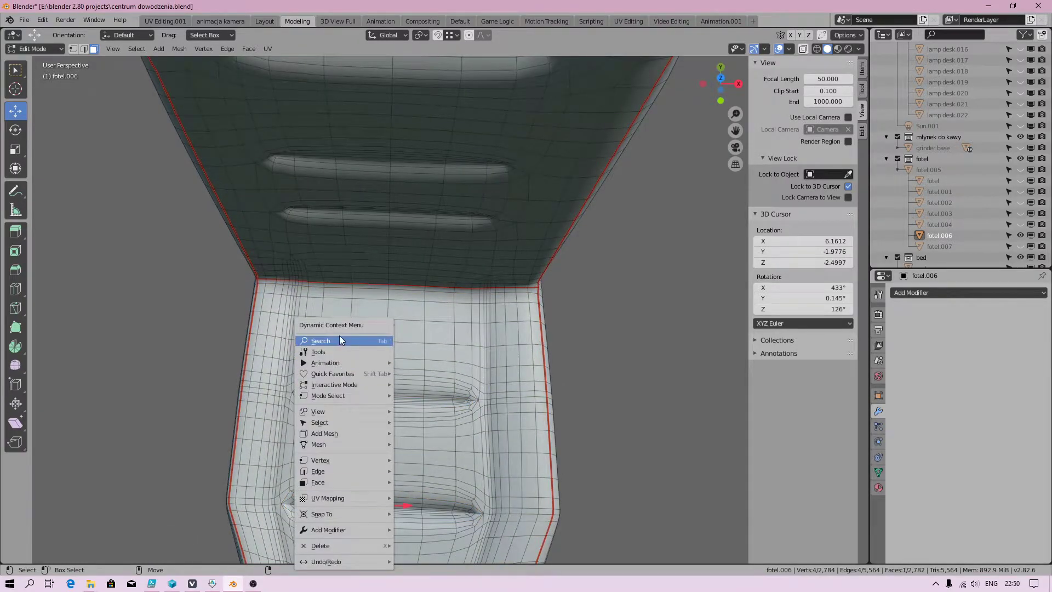
key(F3)
click(456, 354)
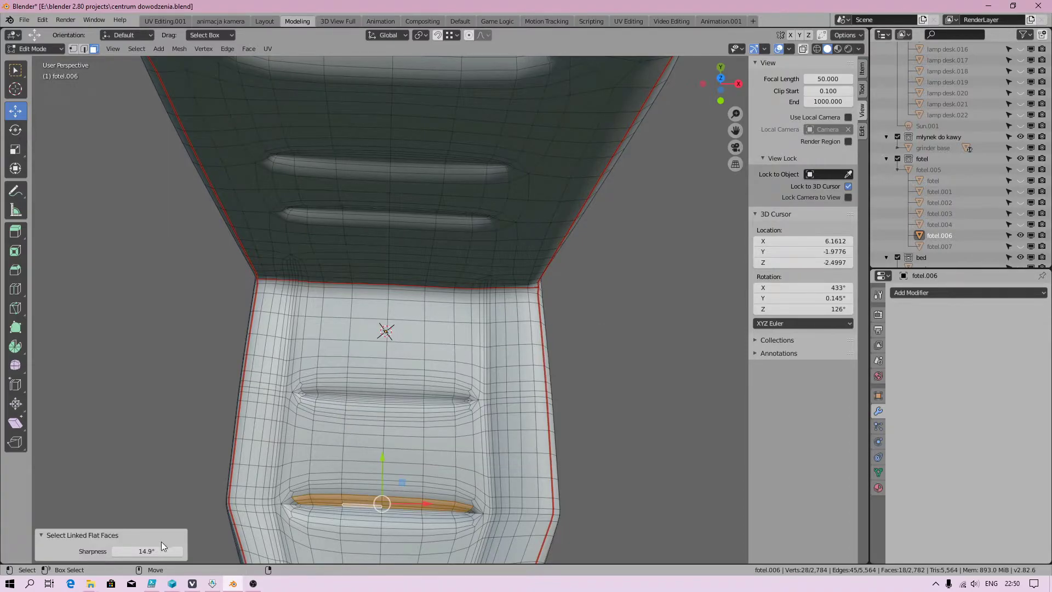
drag(156, 548, 173, 547)
- Select a 2x2 block of faces in the middle of the seat
click(351, 401)
mouse_move(351, 401)
middle_down()
mouse_move(412, 409)
mouse_move(394, 360)
middle_up()
click(394, 360)
shift+click(382, 375)
shift+click(420, 374)
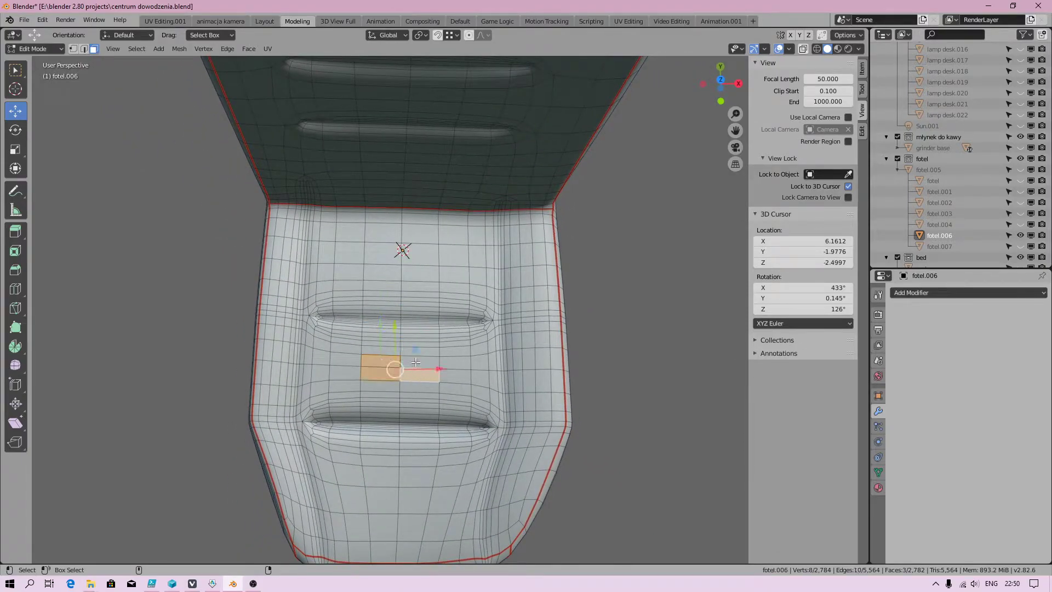
right_click(367, 331)
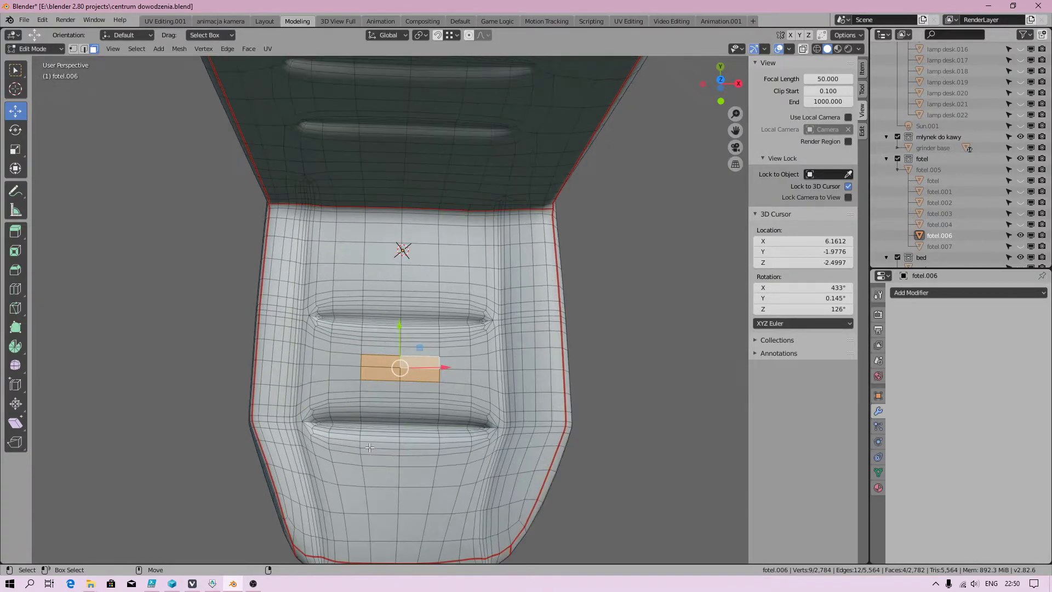
mouse_move(470, 453)
middle_down()
mouse_move(380, 361)
mouse_move(403, 328)
middle_up()
- Run Select Linked Flat Faces on the seat with Sharpness set to 15.9°
right_click(403, 328)
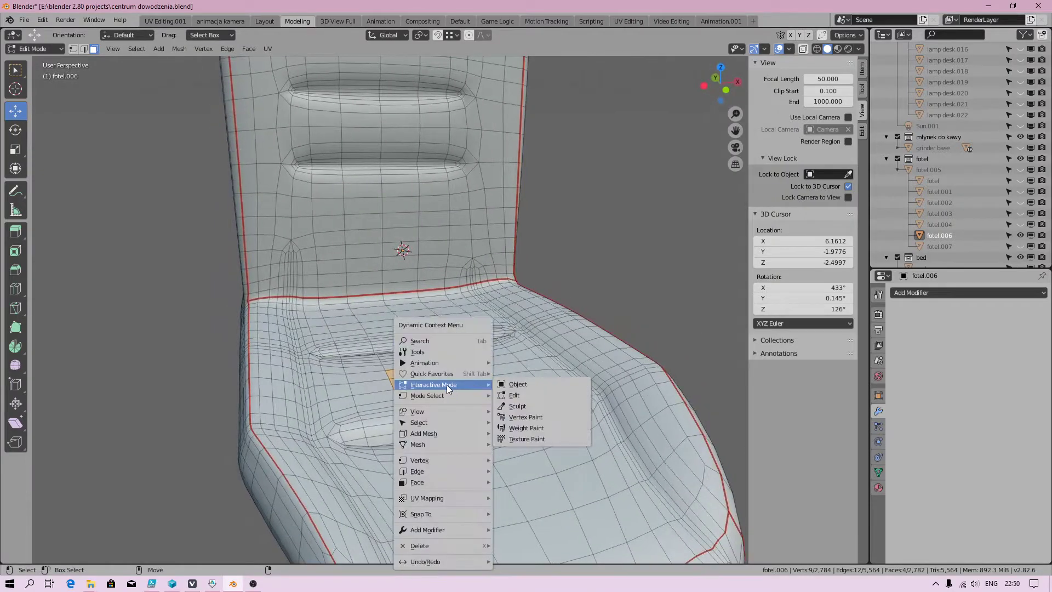
key(F3)
click(572, 361)
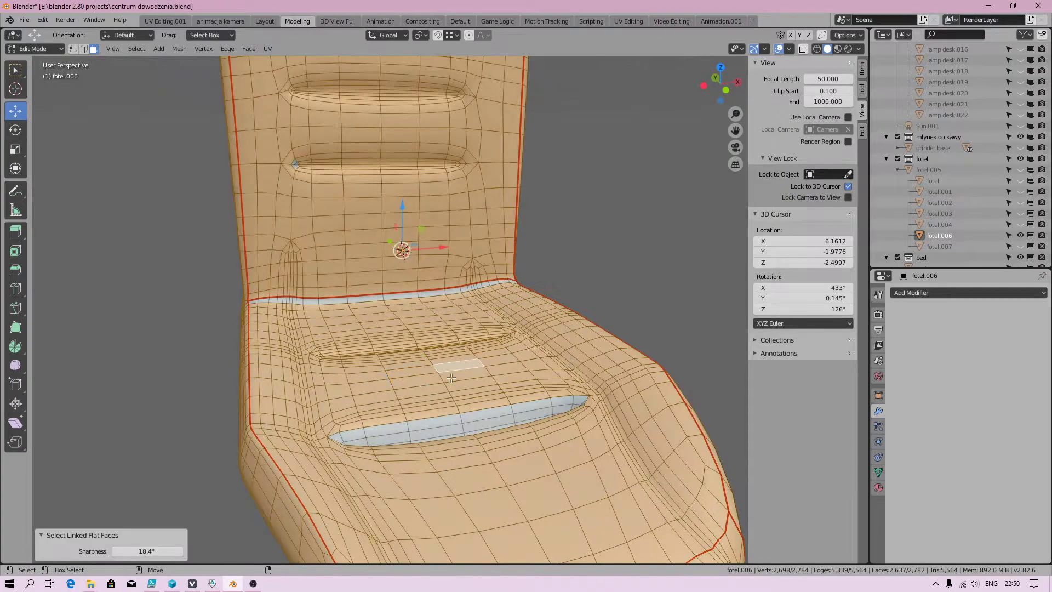
scroll(493, 329, down, 3)
drag(147, 551, 267, 515)
- Circle-select the lower groove's faces into the selection
middle_drag(464, 363, 396, 339)
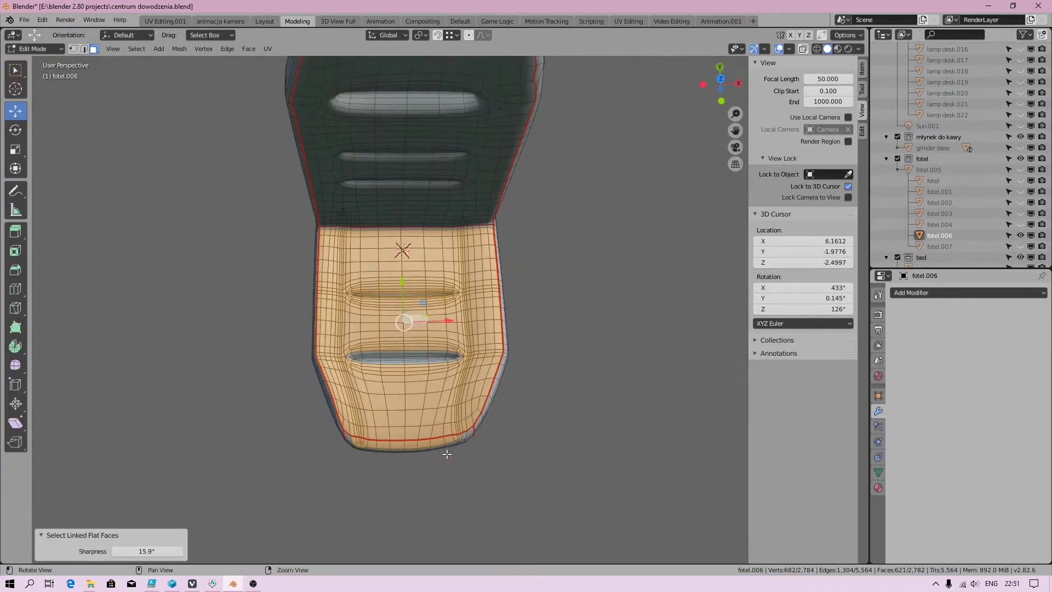
scroll(396, 339, up, 4)
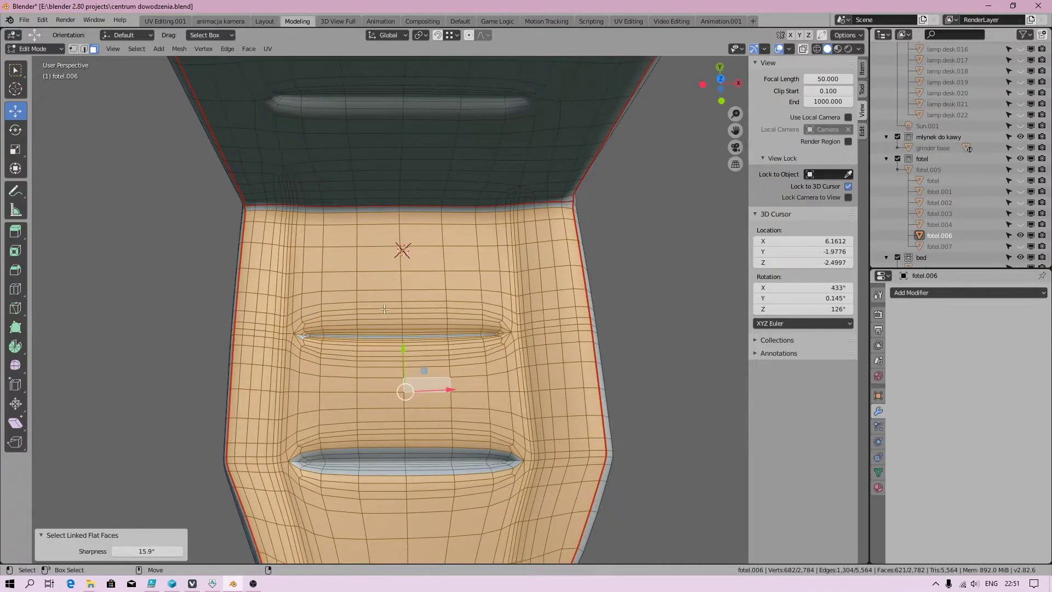
key(c)
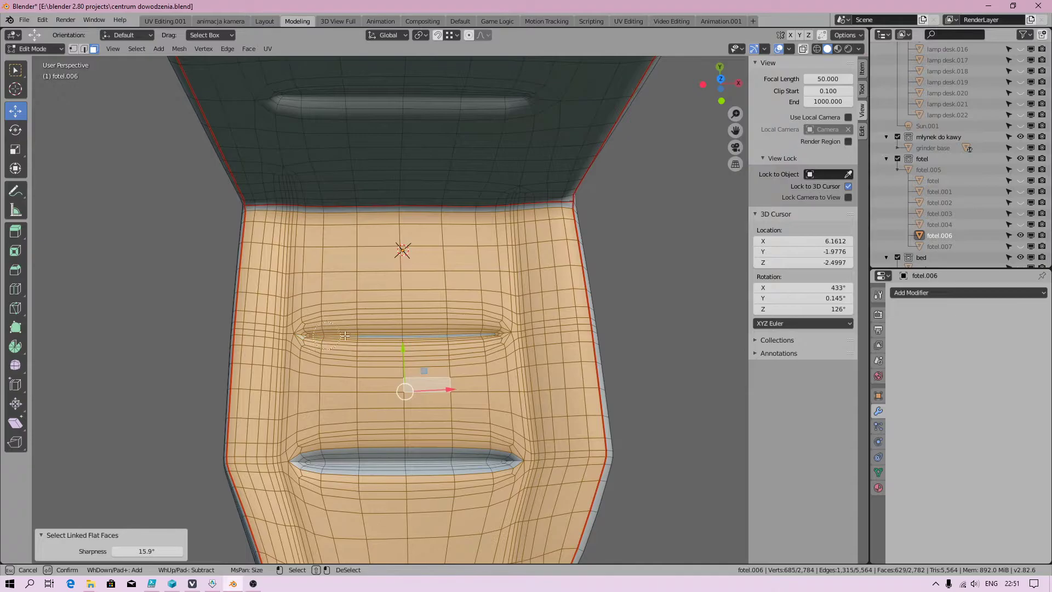
drag(533, 456, 298, 460)
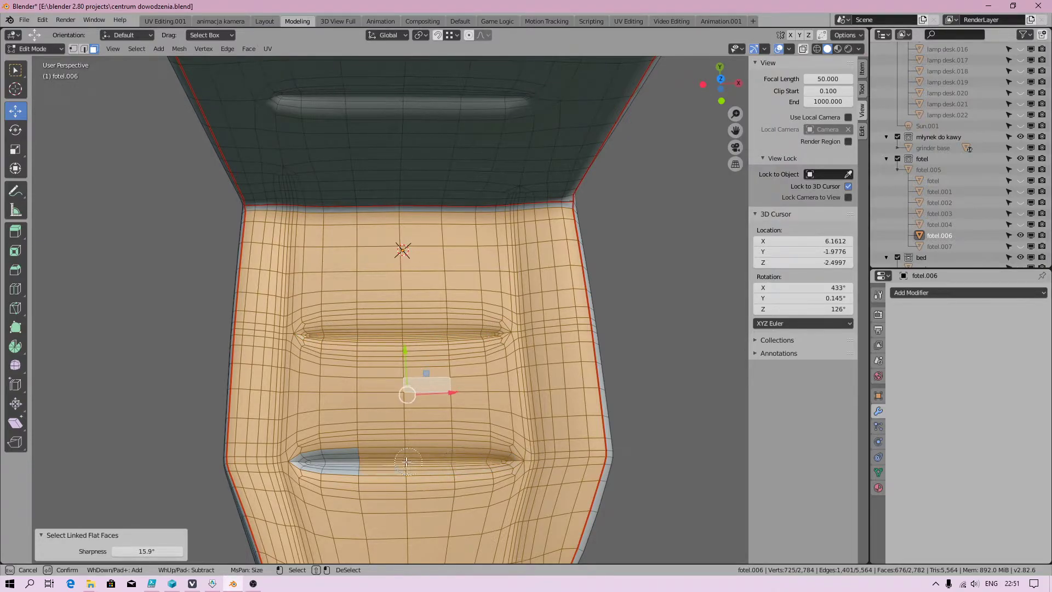
key(Escape)
scroll(483, 460, down, 2)
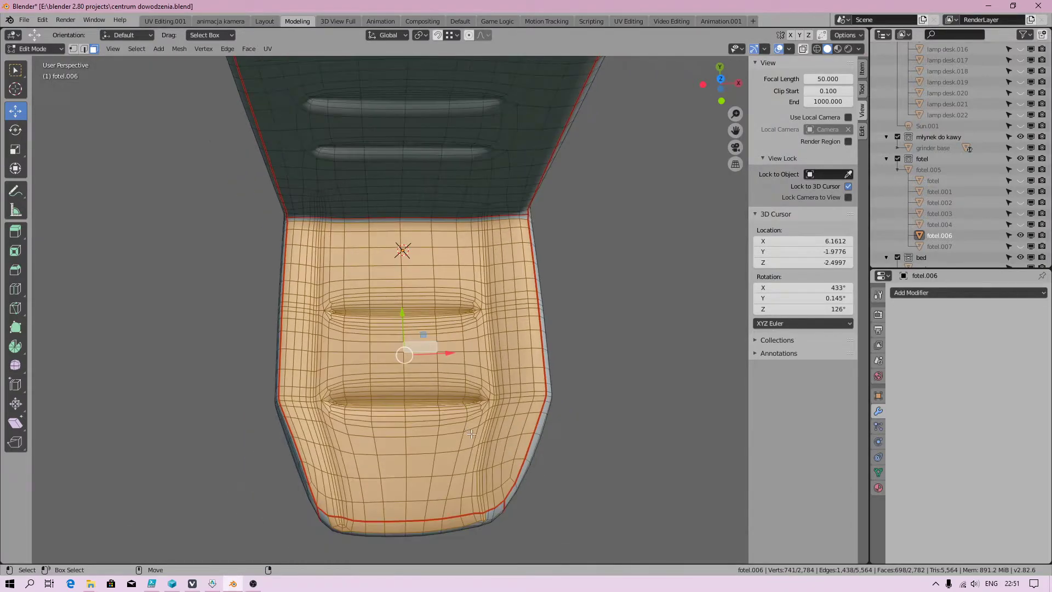
- Select the seat's side flat band with Select Linked Flat Faces, lowering Sharpness to 13.9°
mouse_move(443, 438)
middle_down()
mouse_move(396, 339)
mouse_move(300, 351)
middle_up()
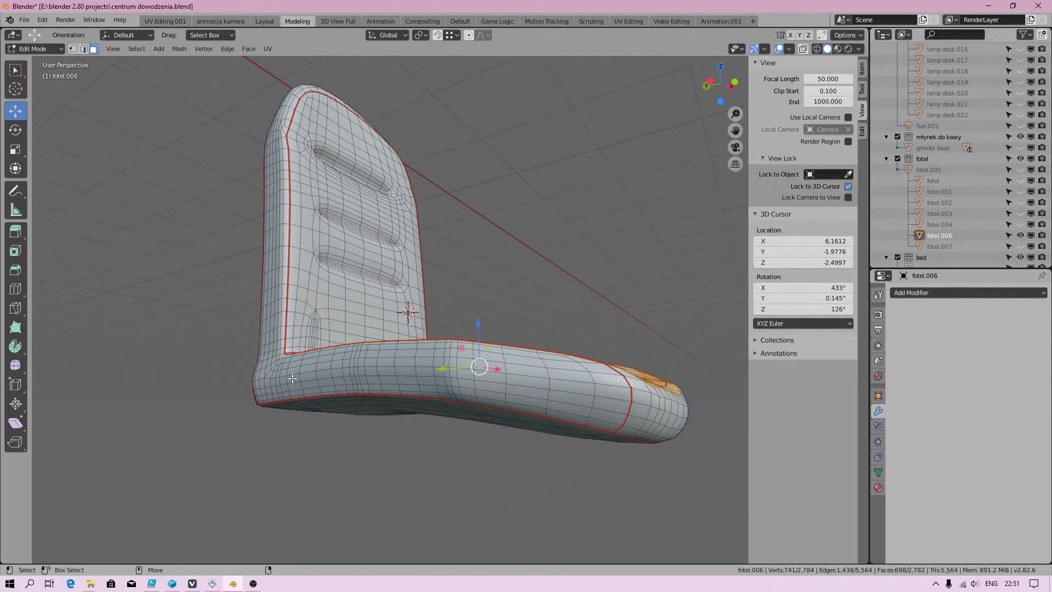
click(292, 378)
right_click(292, 378)
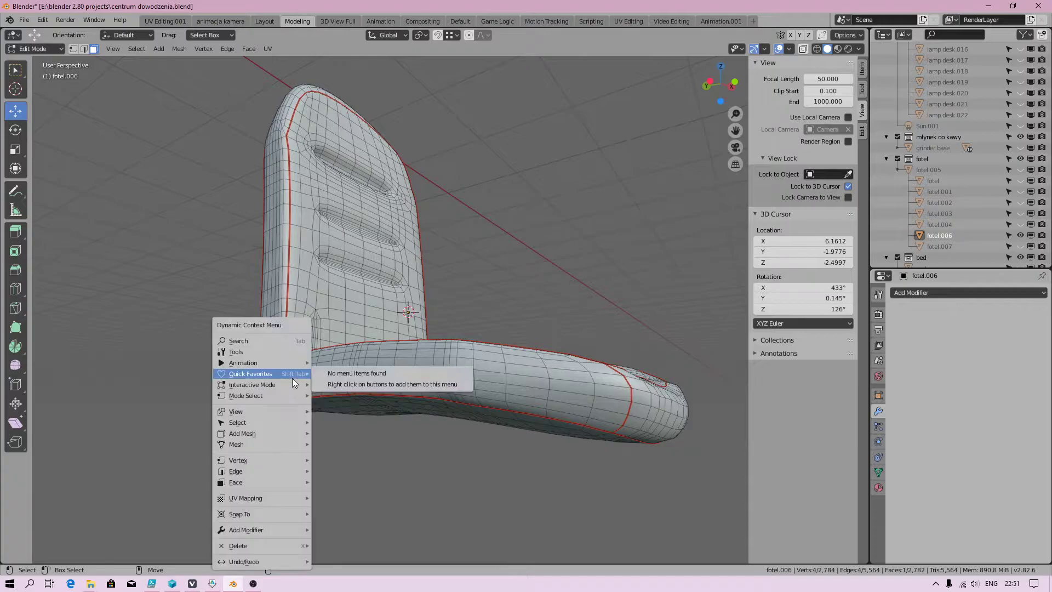
key(F3)
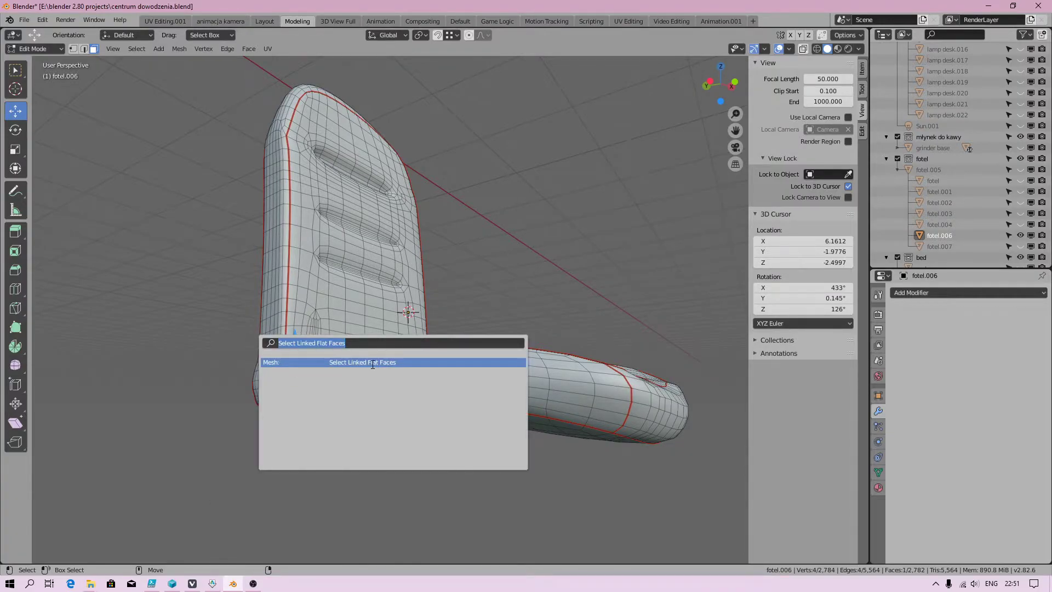
click(373, 363)
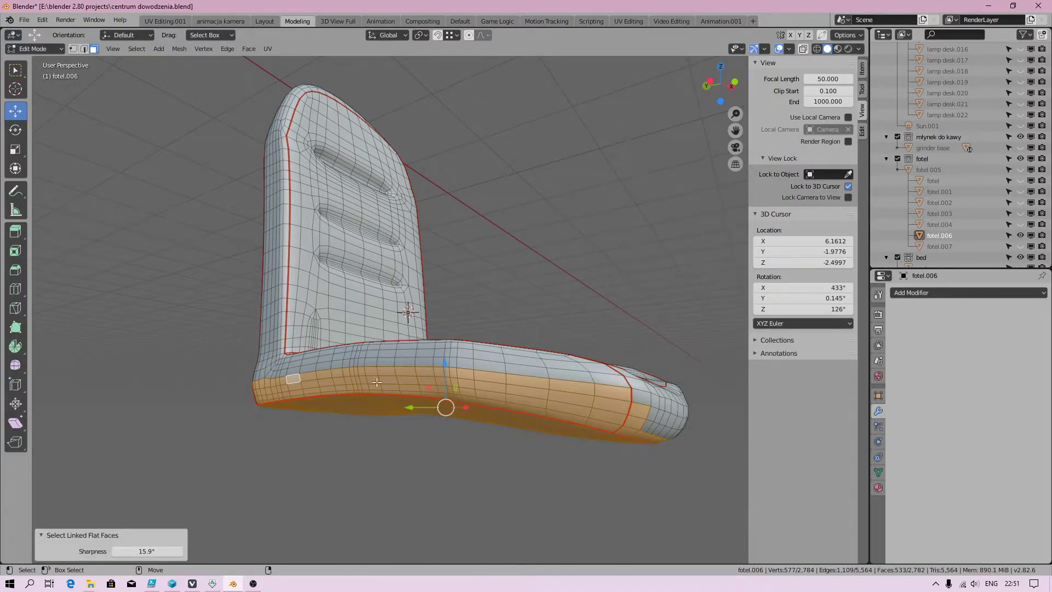
middle_drag(373, 383, 288, 444)
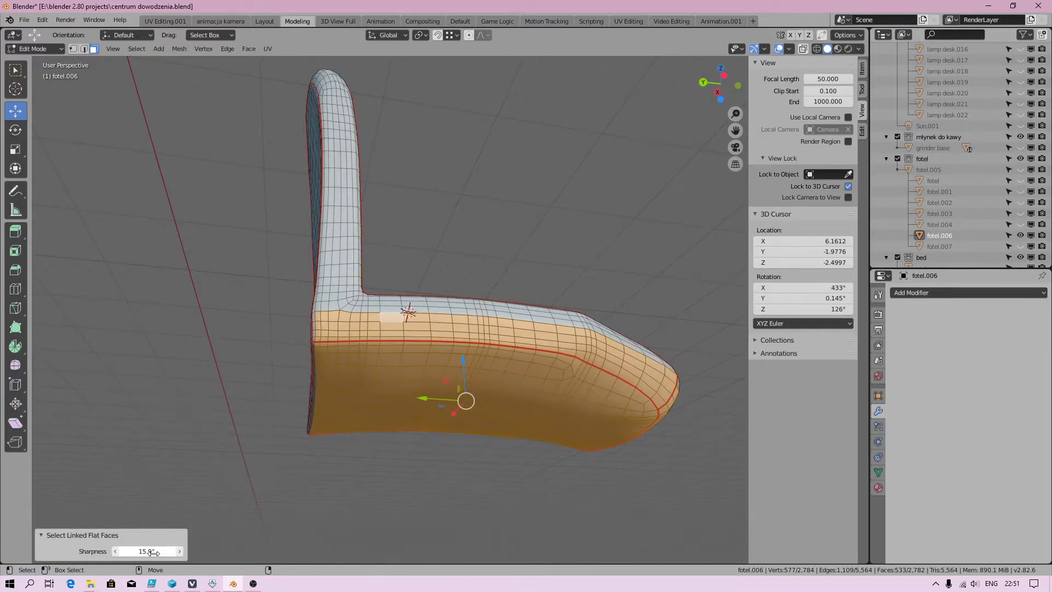
drag(150, 551, 135, 551)
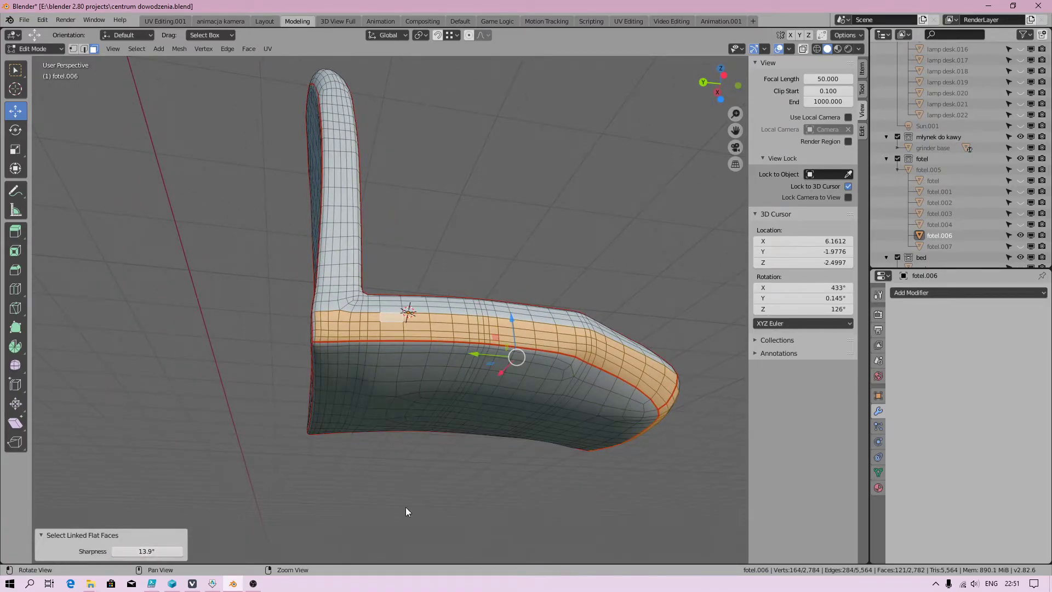
mouse_move(462, 498)
middle_down()
mouse_move(342, 458)
mouse_move(434, 325)
middle_up()
- Select the backrest's outer rim edge with Select Linked Flat Faces
middle_drag(519, 224, 559, 301)
click(558, 298)
right_click(557, 295)
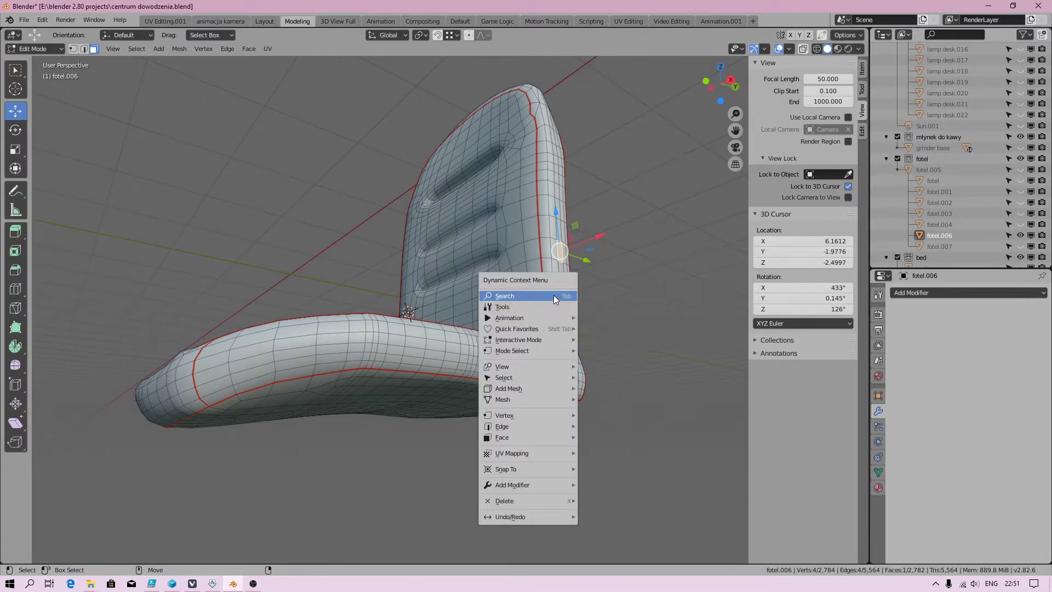
click(553, 296)
click(668, 315)
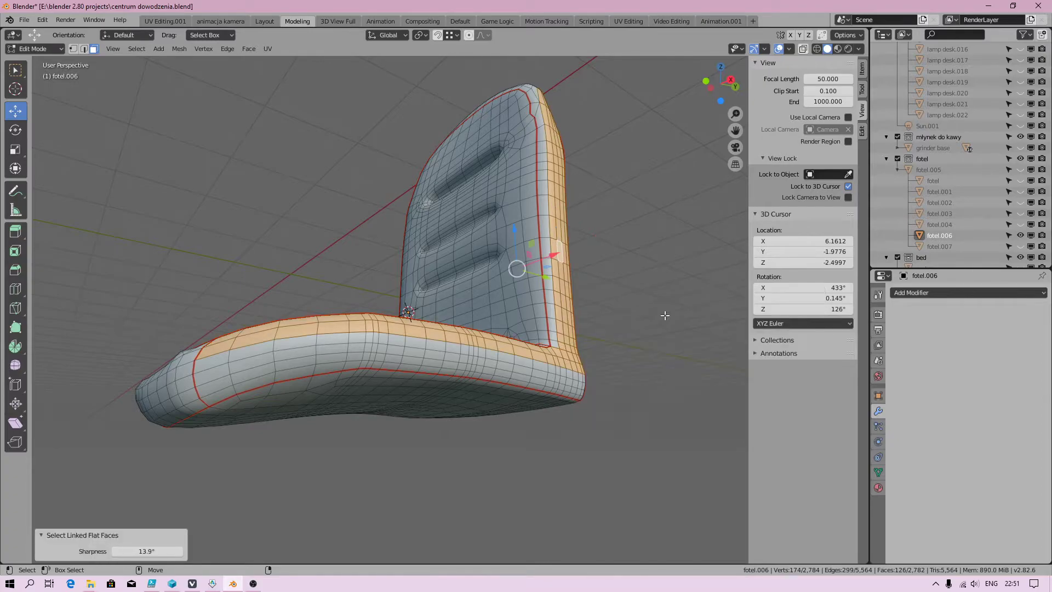
- Select the backrest's rear flat panel as linked flat faces at 7.9° sharpness
middle_drag(317, 356, 270, 429)
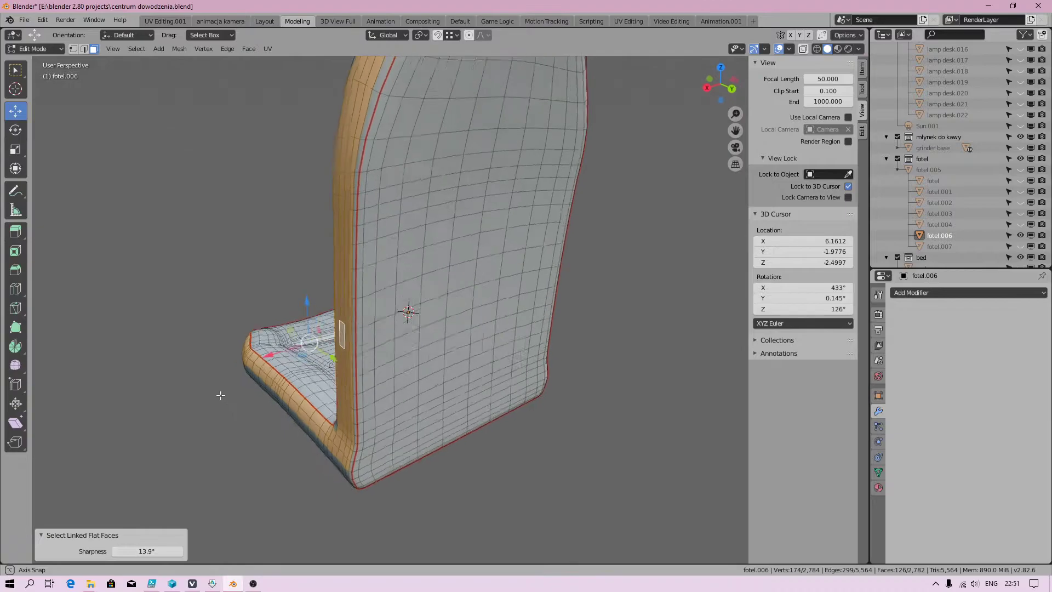
middle_drag(269, 429, 412, 325)
click(415, 321)
scroll(455, 267, up, 2)
click(464, 275)
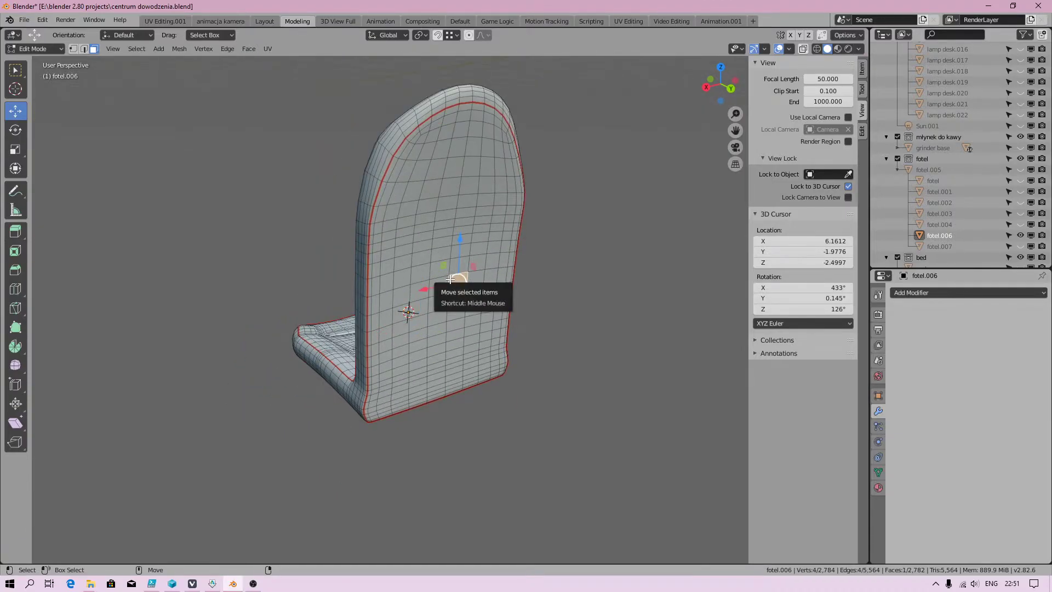
right_click(451, 280)
key(F3)
click(548, 299)
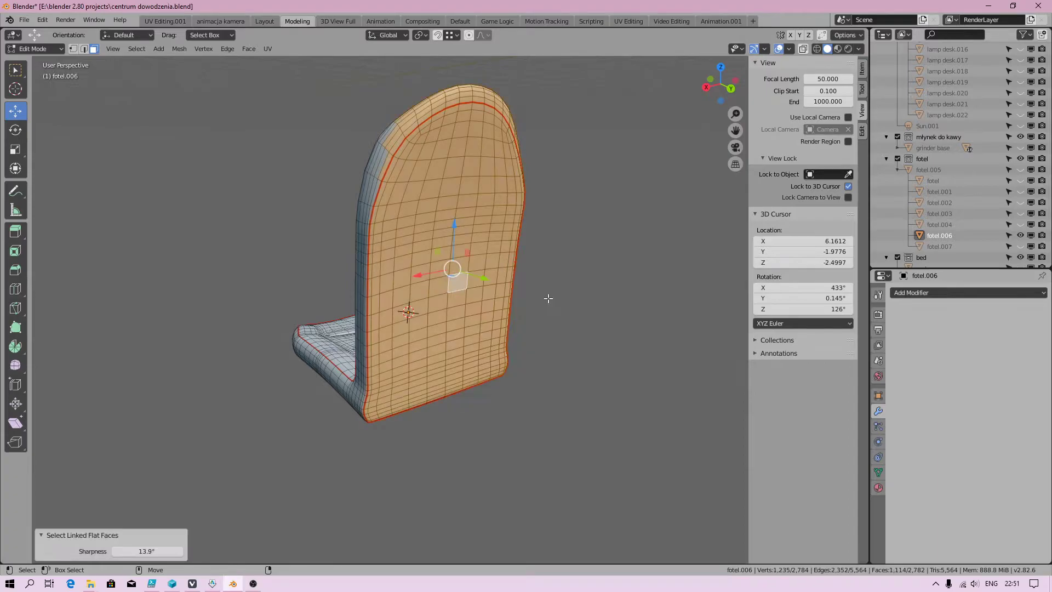
drag(147, 551, 132, 551)
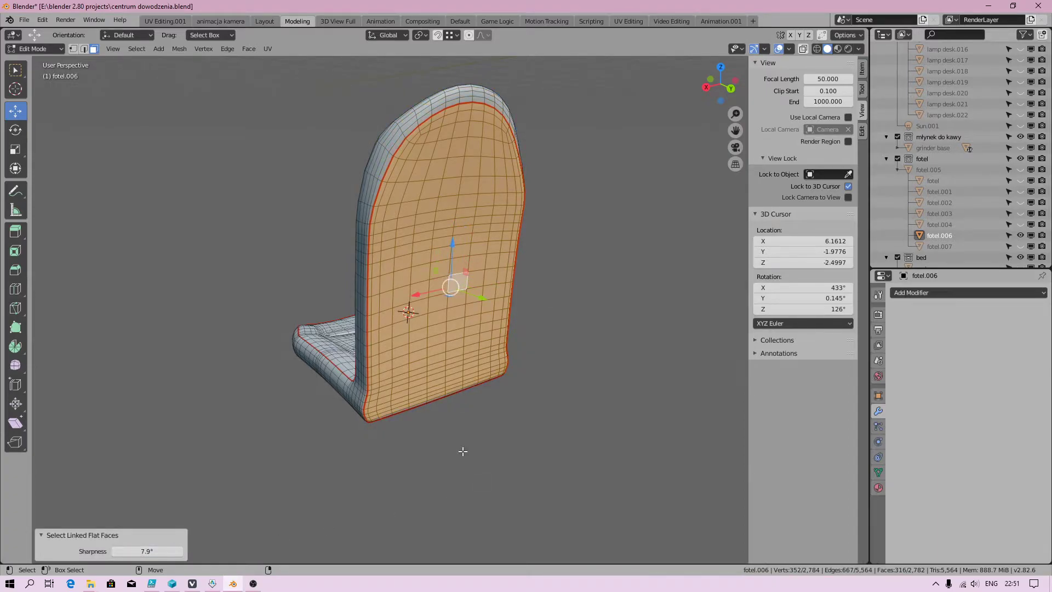
- Pick a single face on the seat's side
middle_drag(463, 452, 329, 500)
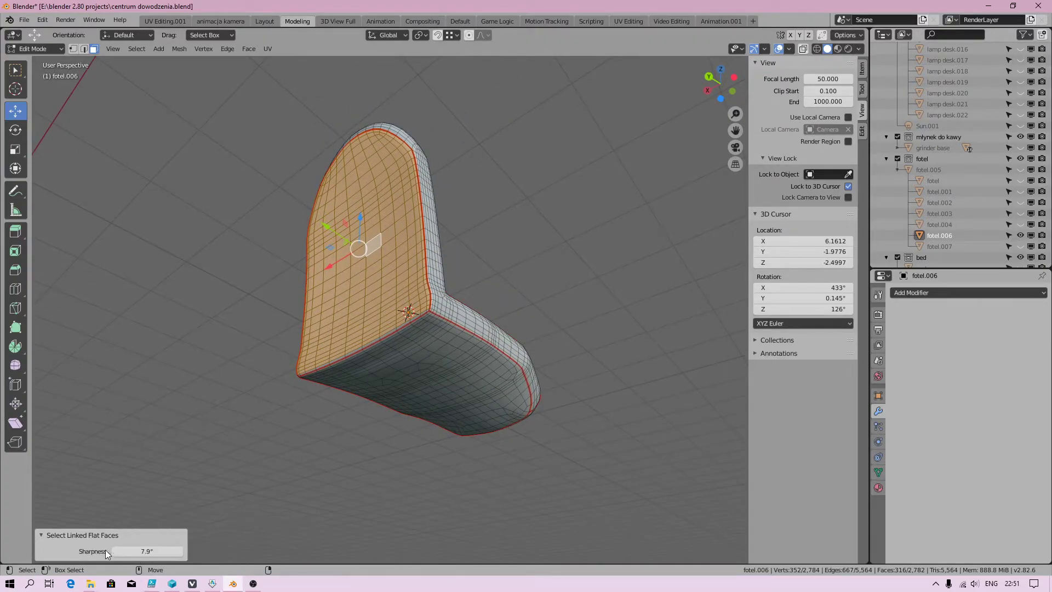
mouse_move(471, 256)
middle_down()
mouse_move(461, 372)
mouse_move(534, 390)
mouse_move(428, 317)
middle_up()
click(460, 372)
scroll(460, 372, up, 3)
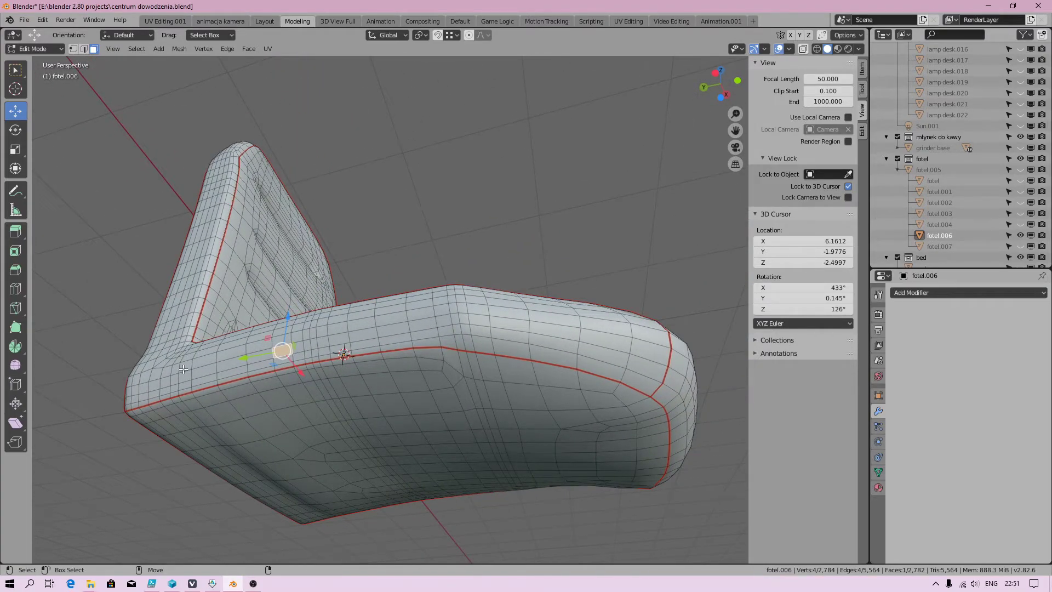
- Select the seat's front-edge strip from its left end with Select Linked Flat Faces
click(195, 370)
right_click(173, 368)
key(F3)
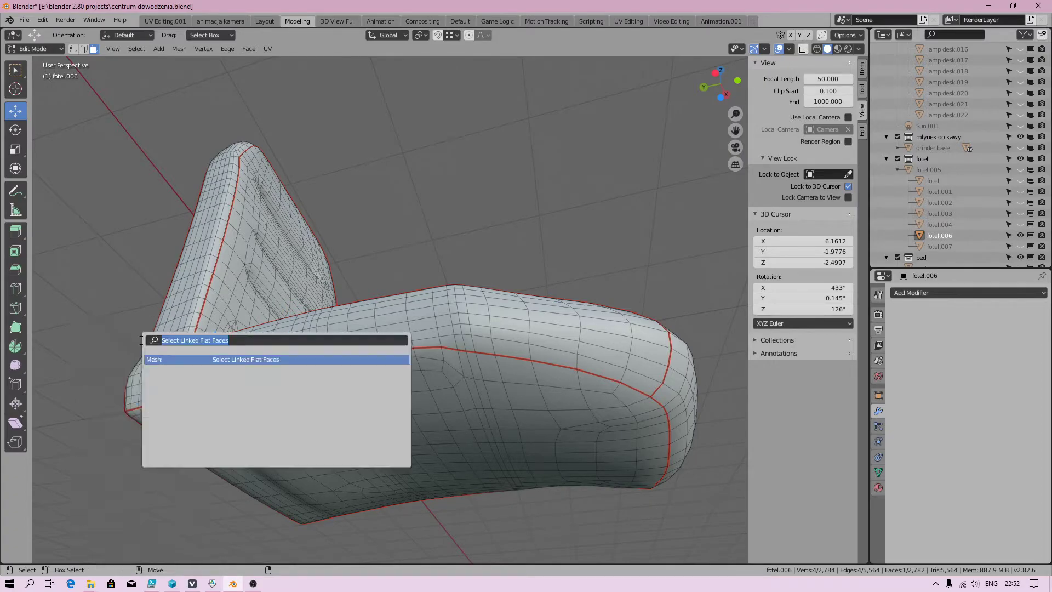
click(275, 359)
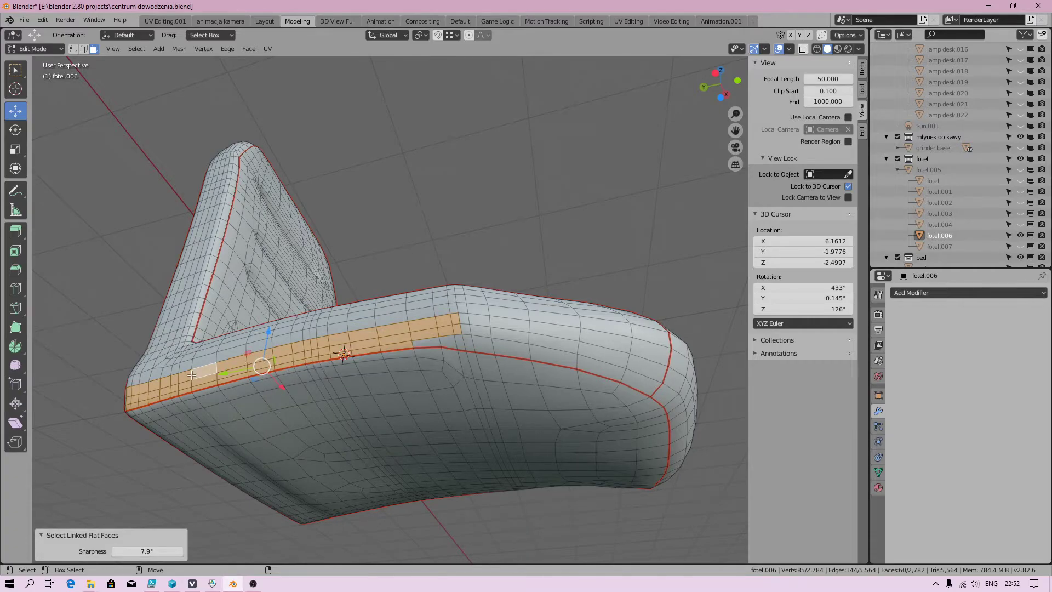
- Circle-select extra faces near the seat's end and switch to Left Orthographic view
key(c)
click(155, 366)
key(Escape)
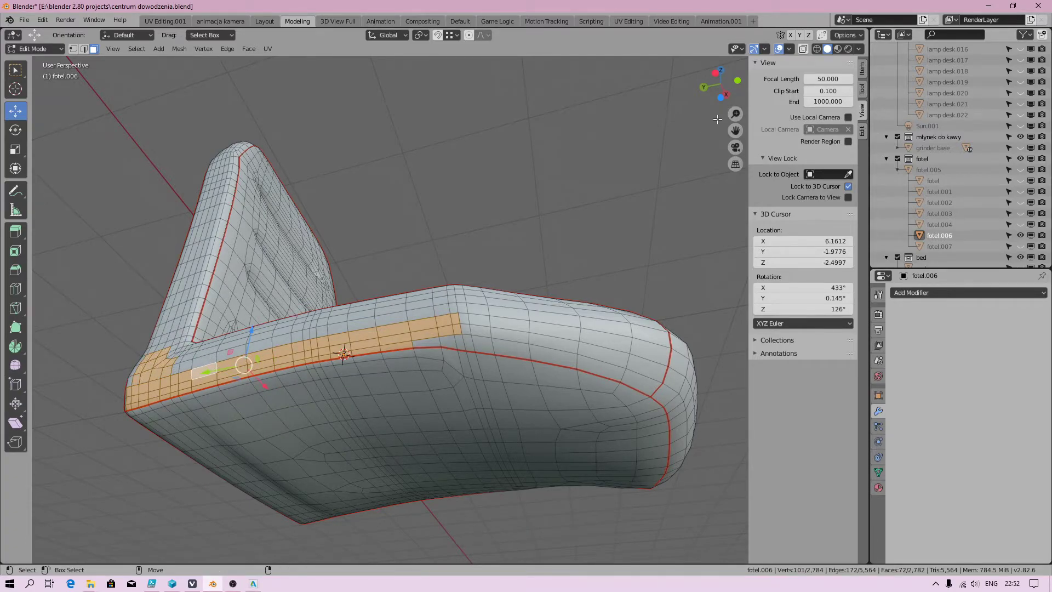
middle_drag(563, 165, 675, 164)
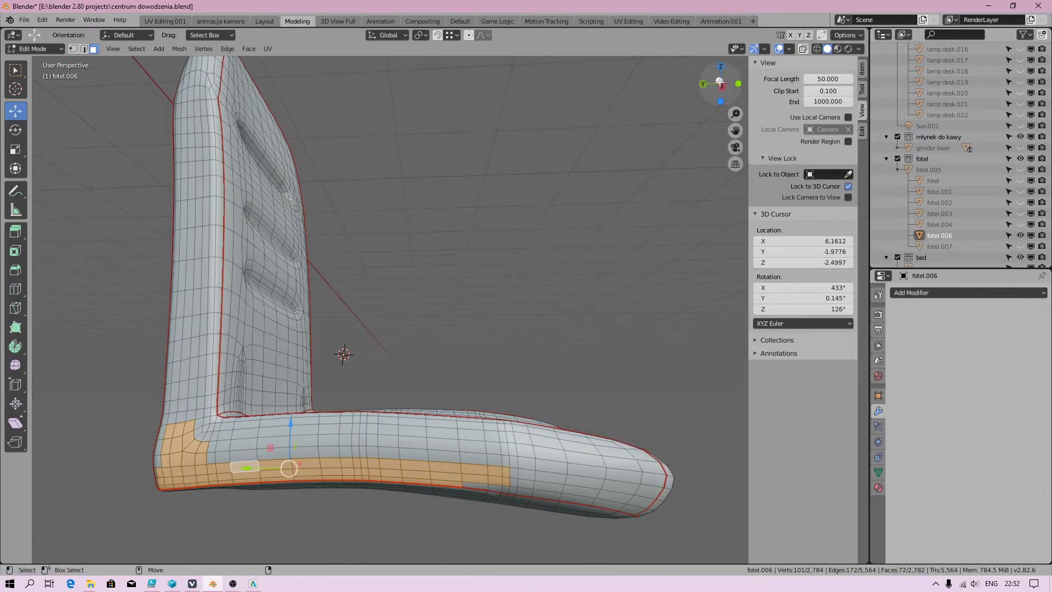
key(ctrl+KP_3)
scroll(398, 377, down, 2)
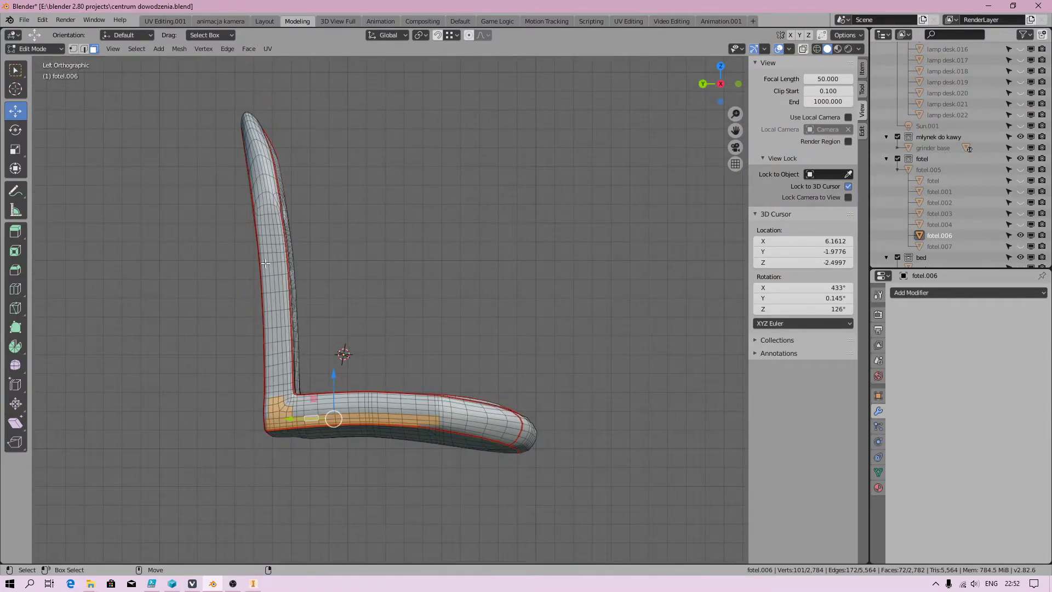
- Circle-select the backrest and seat-top faces into the selection, then inspect it at an angle
key(c)
mouse_move(270, 233)
mouse_down()
mouse_move(268, 224)
mouse_move(315, 407)
mouse_move(500, 434)
mouse_move(421, 406)
mouse_move(287, 384)
mouse_move(270, 408)
mouse_move(272, 309)
mouse_up()
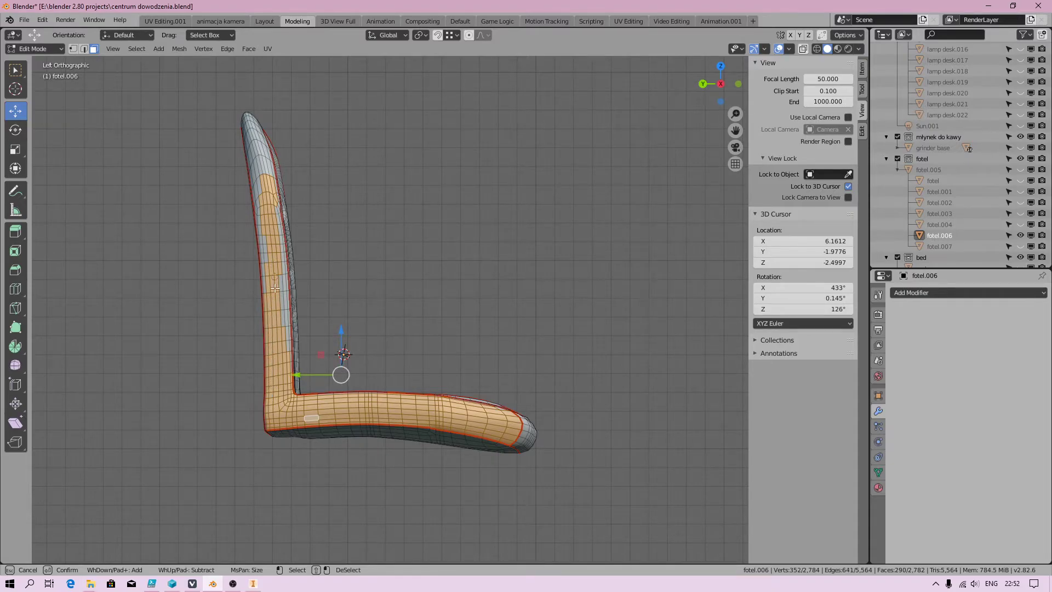
key(Escape)
scroll(274, 289, up, 2)
scroll(254, 345, up, 1)
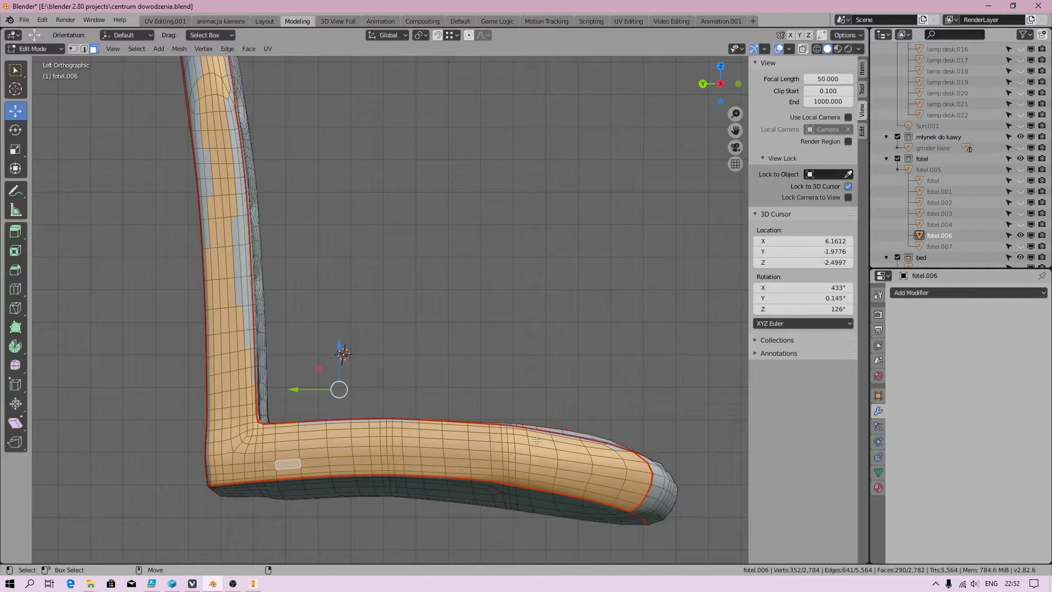
key(c)
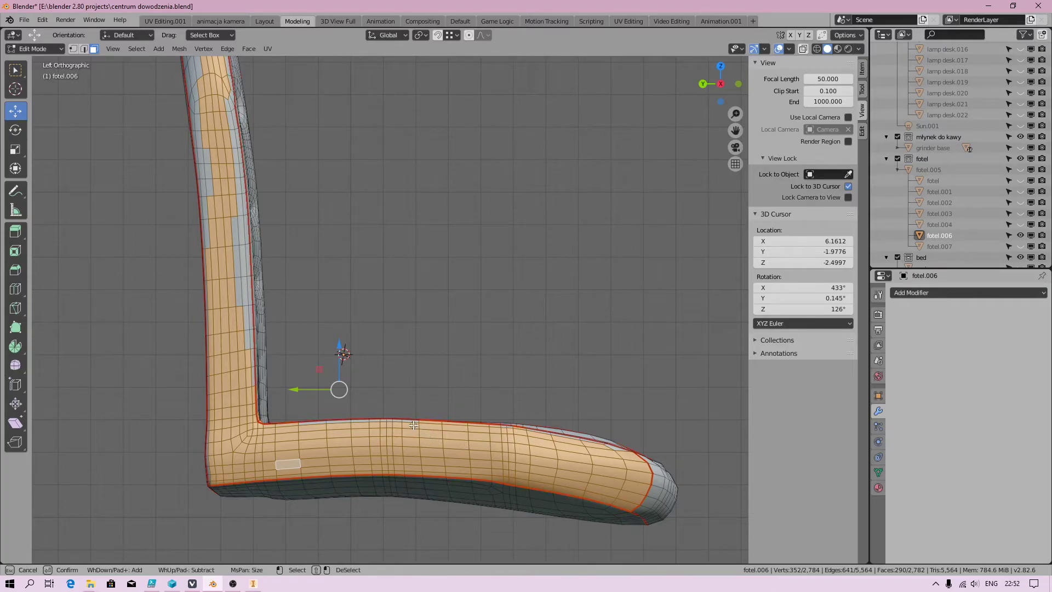
drag(410, 423, 335, 427)
mouse_move(233, 333)
mouse_down()
mouse_move(247, 362)
mouse_move(240, 217)
mouse_move(235, 198)
mouse_move(208, 231)
mouse_move(209, 157)
mouse_up()
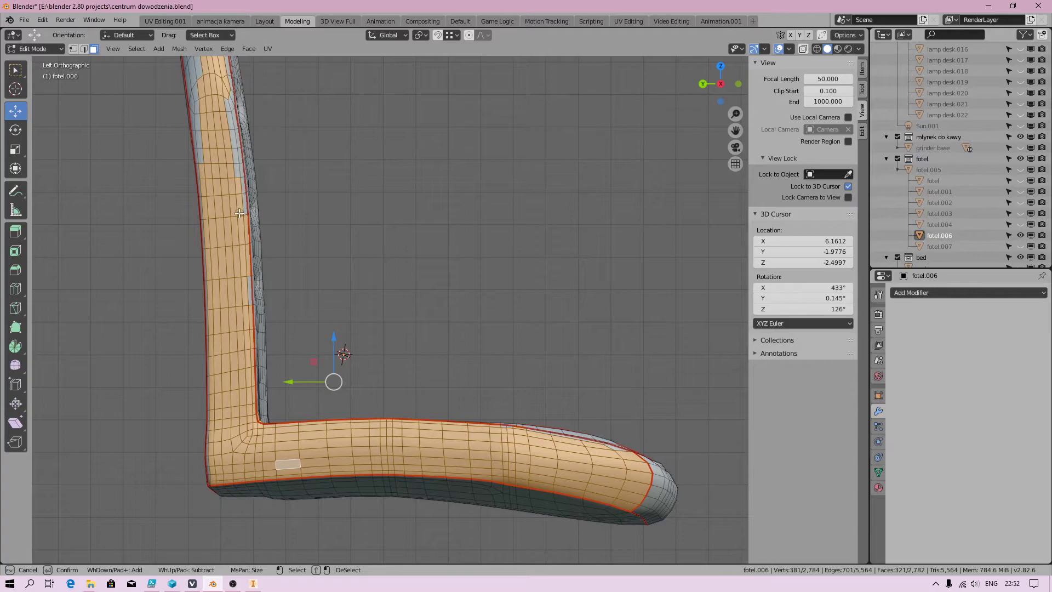
key(Escape)
middle_drag(388, 256, 463, 280)
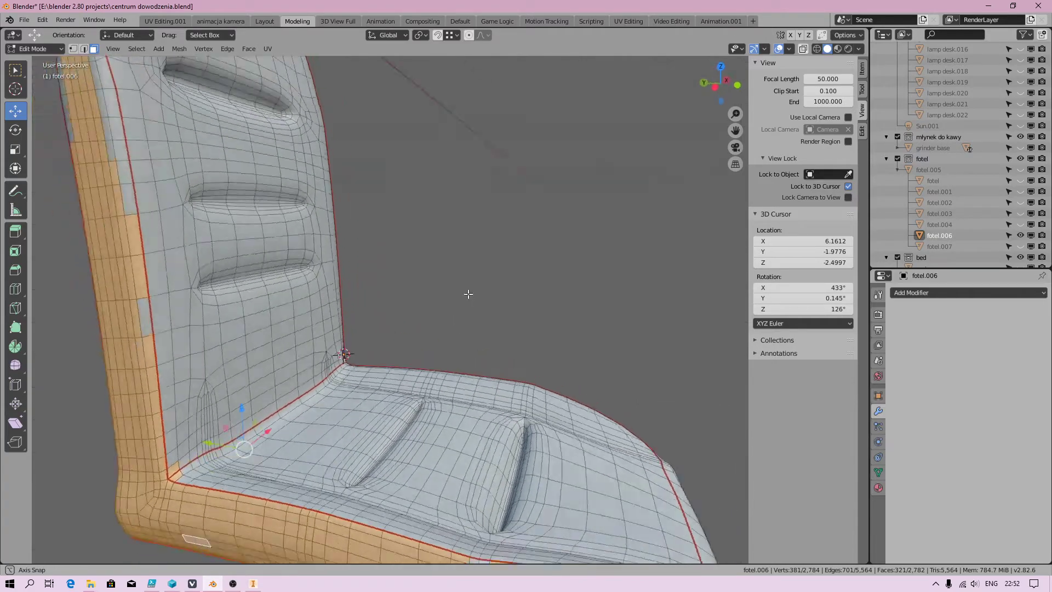
- In Object Mode, show all hidden objects, select the desk and hide everything else
click(35, 48)
click(155, 50)
mouse_move(164, 352)
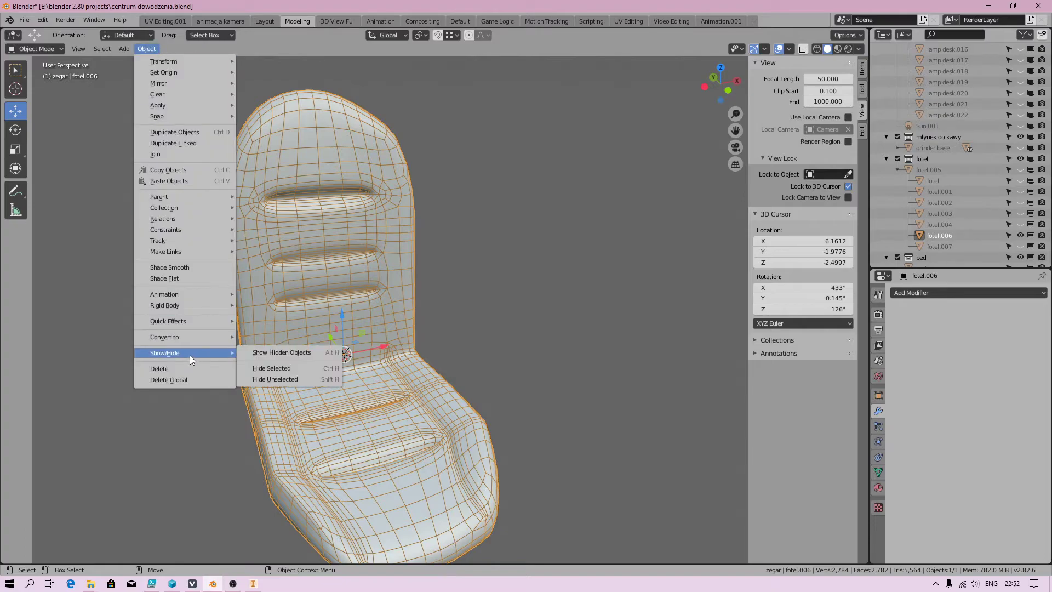
click(279, 353)
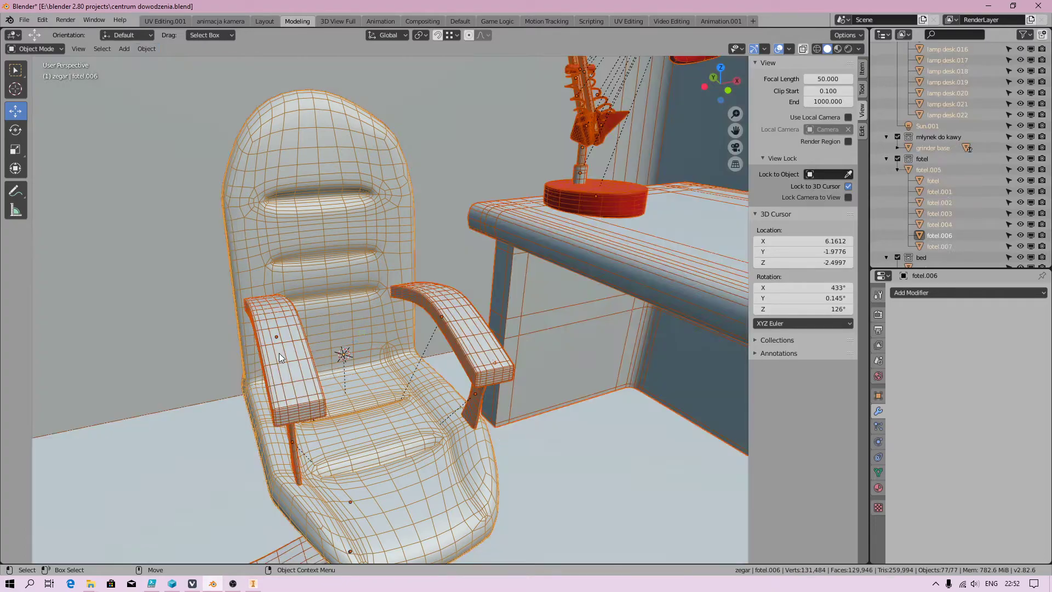
scroll(410, 318, up, 2)
click(411, 318)
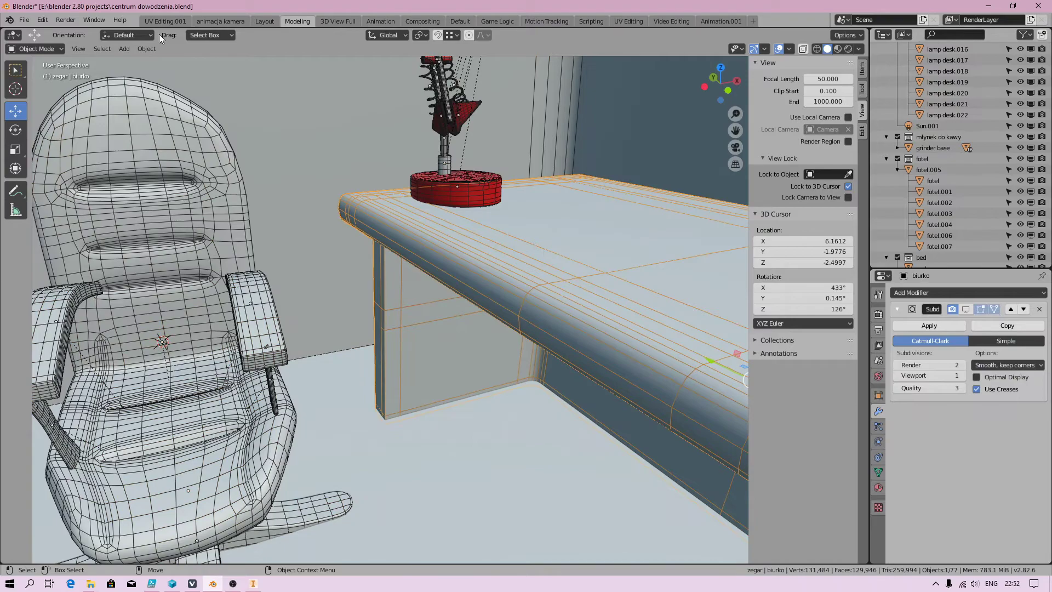
click(142, 49)
mouse_move(165, 353)
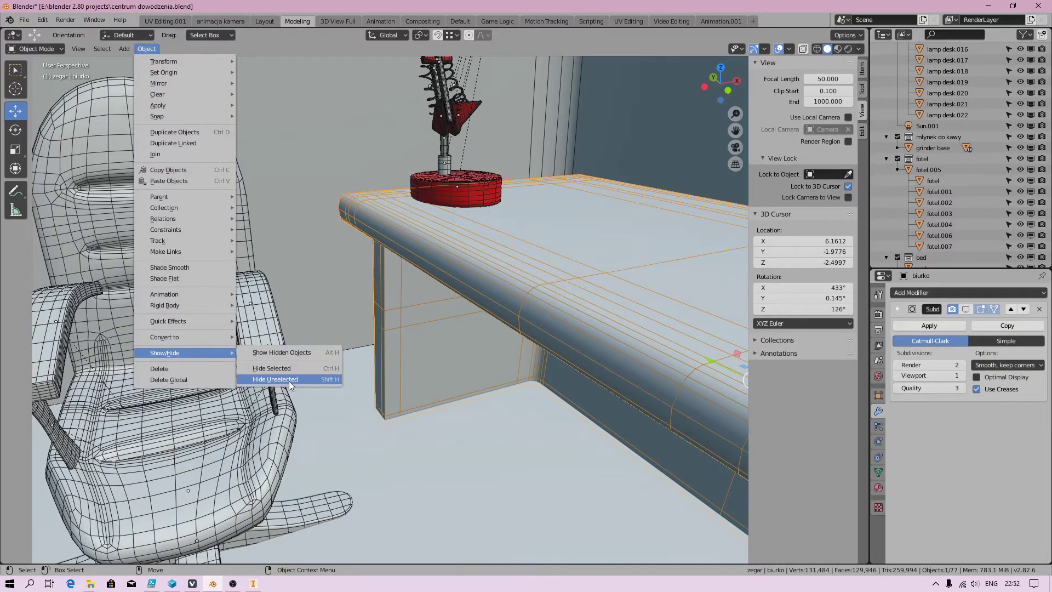
click(289, 379)
- Place the 3D cursor on the desk and set viewport shading colour to Texture
mouse_move(426, 395)
middle_down()
mouse_move(455, 310)
mouse_move(407, 294)
mouse_move(280, 313)
mouse_move(303, 403)
middle_up()
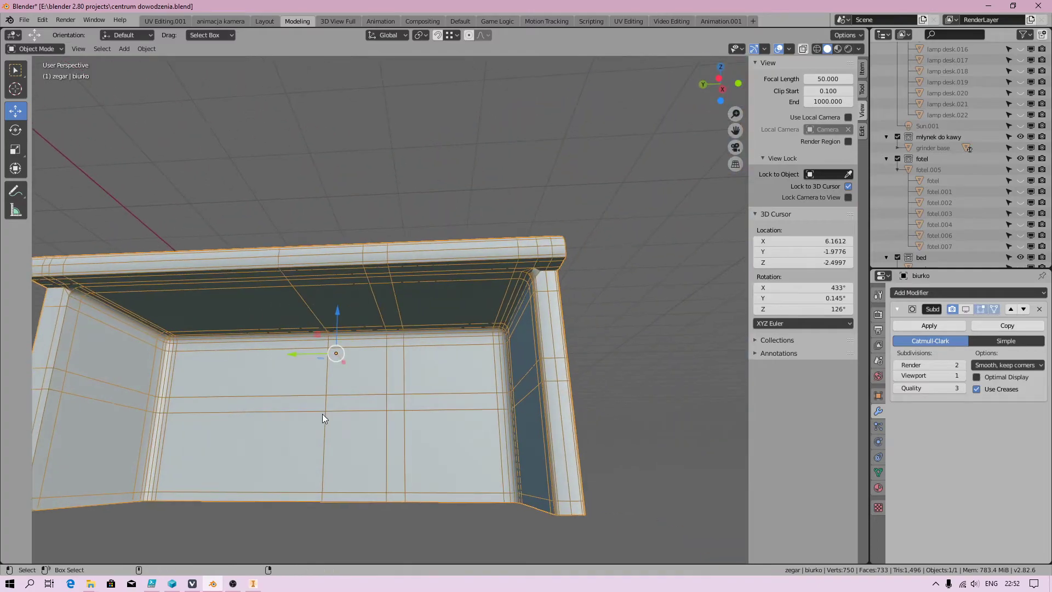
shift+right_click(325, 412)
shift+right_click(173, 347)
scroll(374, 386, down, 2)
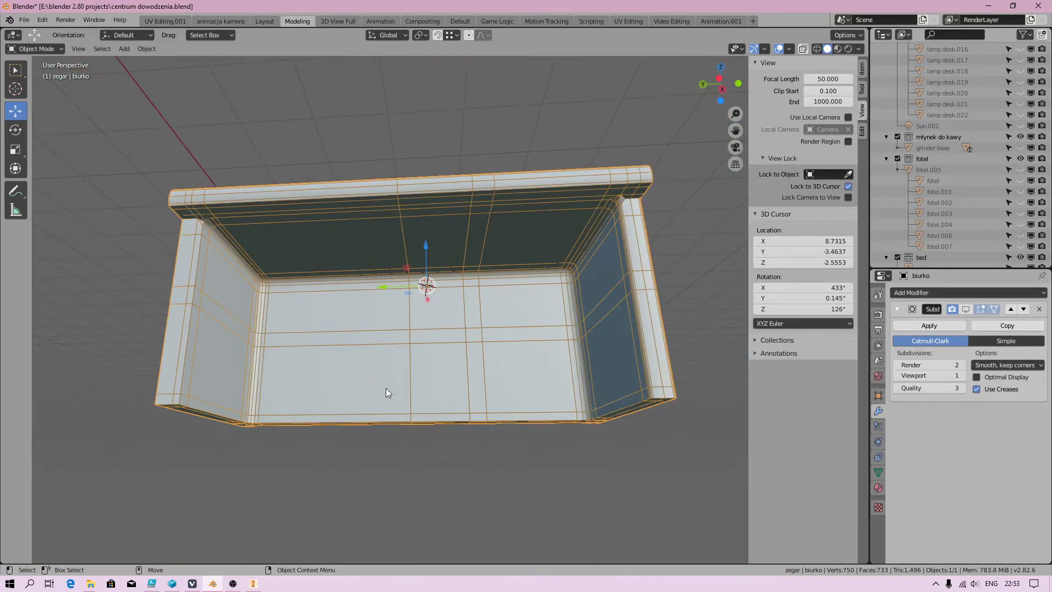
middle_drag(400, 398, 475, 400)
click(860, 49)
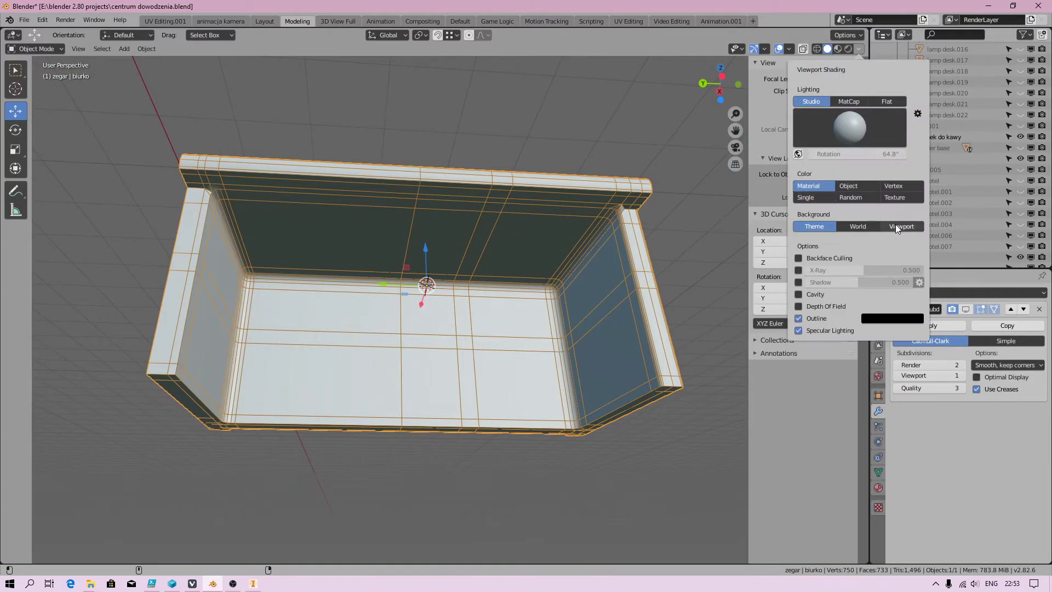
click(894, 197)
- Enter Edit Mode on the desk and pick one face on its back panel
mouse_move(711, 329)
middle_down()
mouse_move(446, 409)
mouse_move(444, 352)
middle_up()
click(58, 49)
click(53, 76)
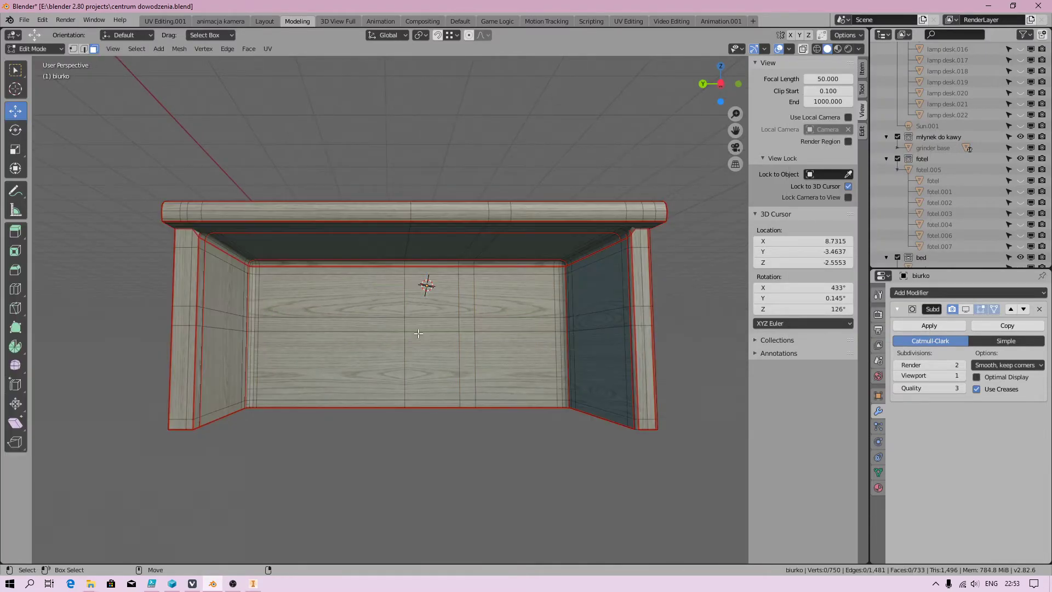
click(409, 321)
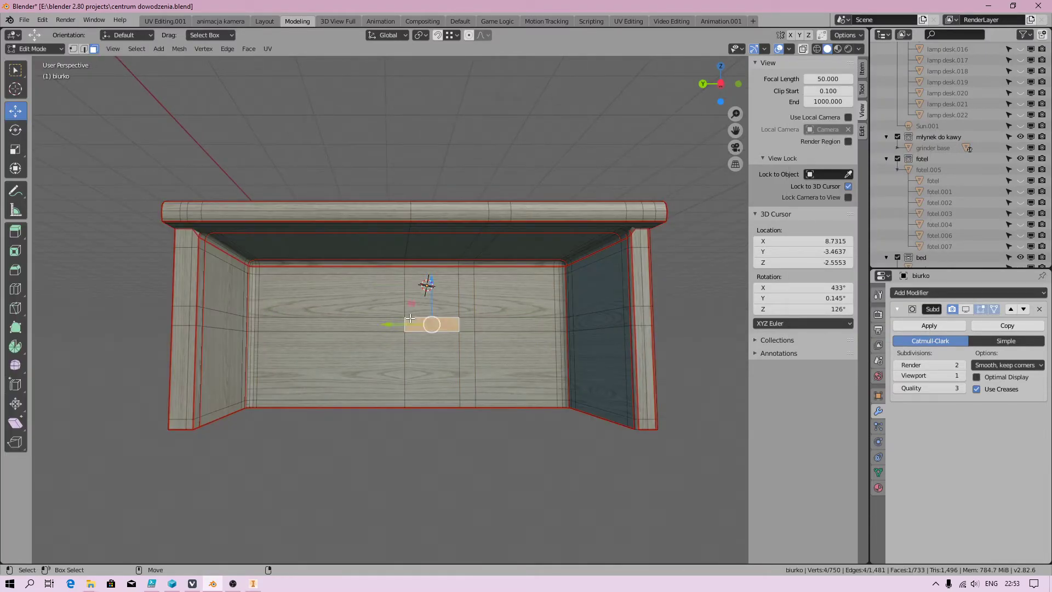
- Select the desk's back panel as linked flat faces at about 17.8°, then Select More
right_click(333, 305)
key(F3)
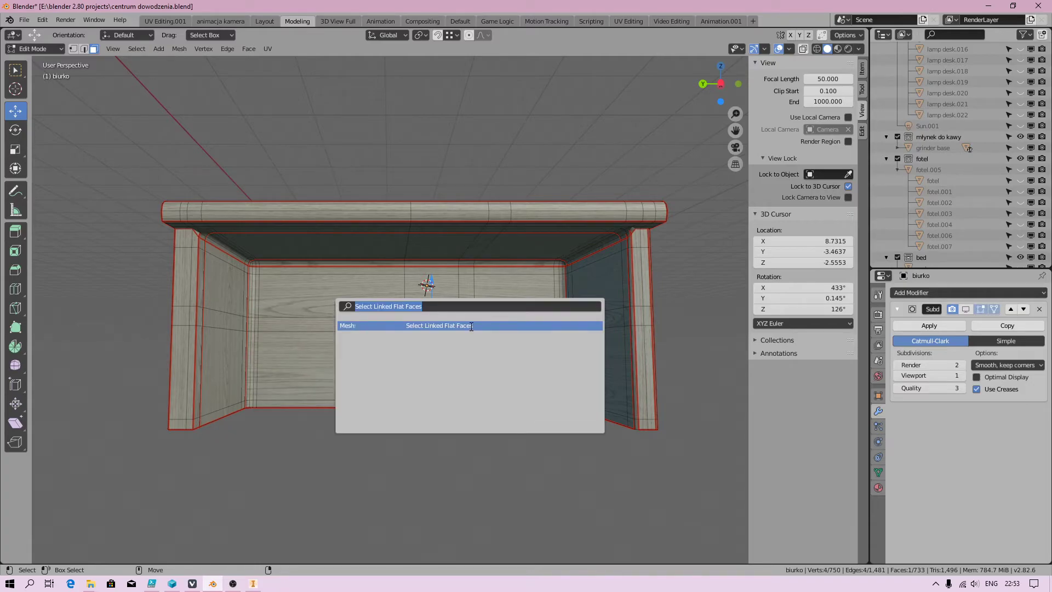
click(469, 325)
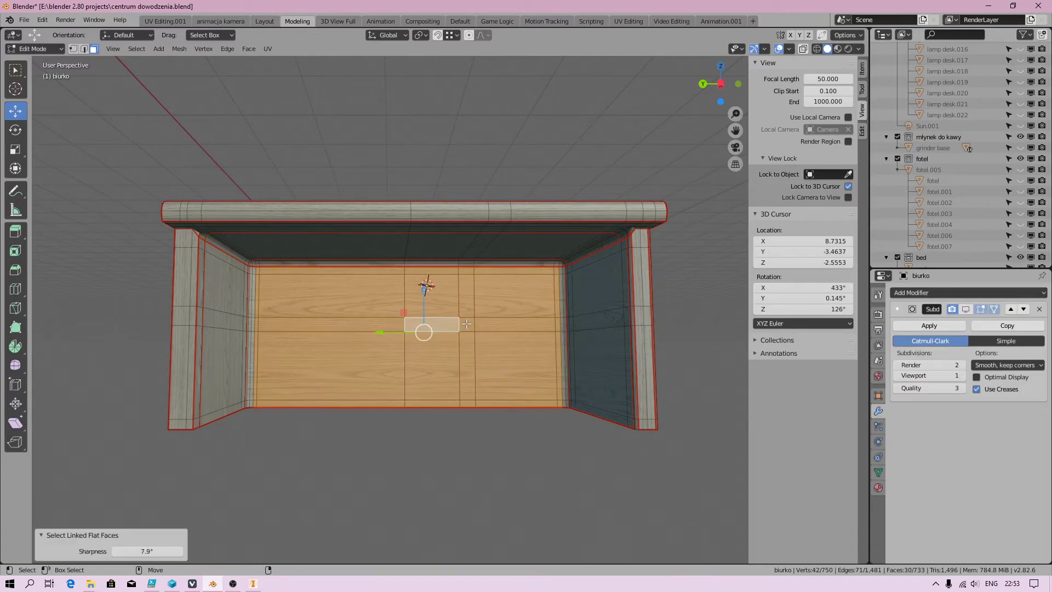
click(182, 549)
click(182, 550)
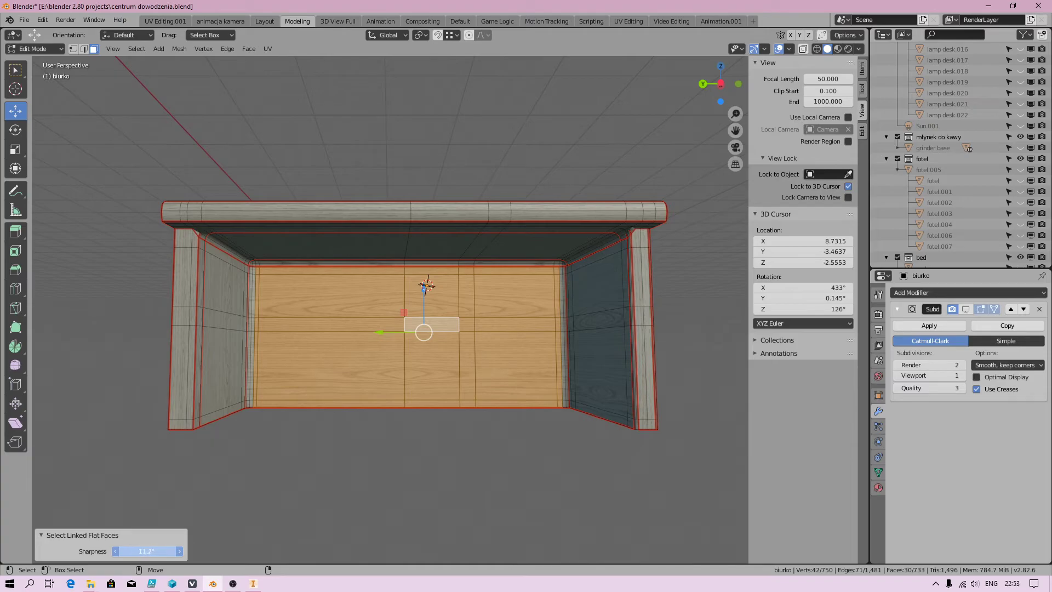
mouse_move(147, 552)
mouse_down()
mouse_move(164, 551)
mouse_move(146, 550)
mouse_up()
key(ctrl+KP_Add)
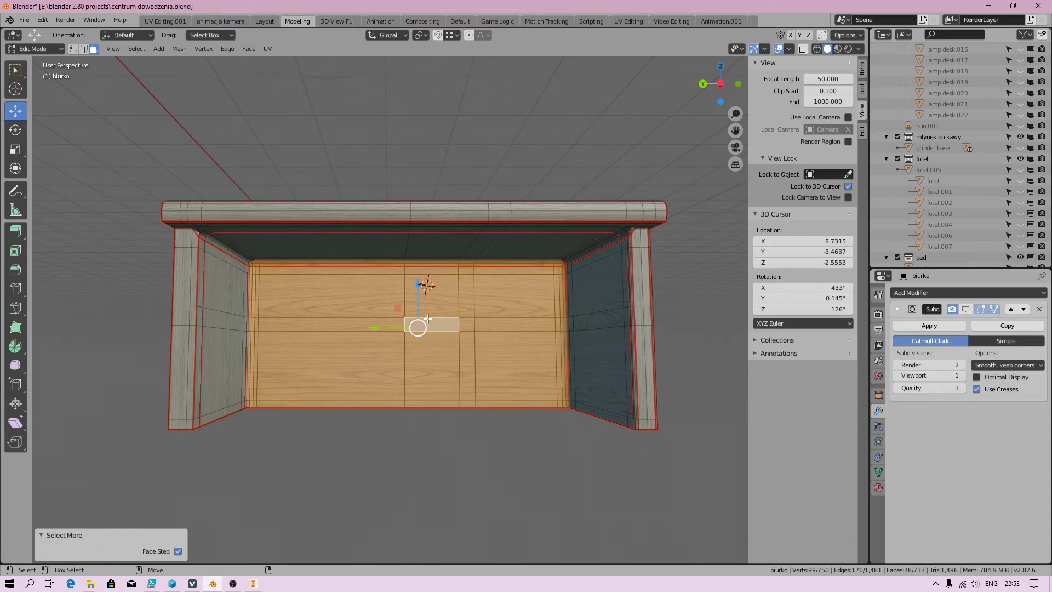
mouse_move(528, 380)
middle_down()
mouse_move(494, 409)
mouse_move(387, 321)
mouse_move(359, 355)
middle_up()
- Select the desk side panel as linked flat faces at 26.9°, then pick one opposite-side face
click(436, 312)
click(359, 355)
right_click(359, 355)
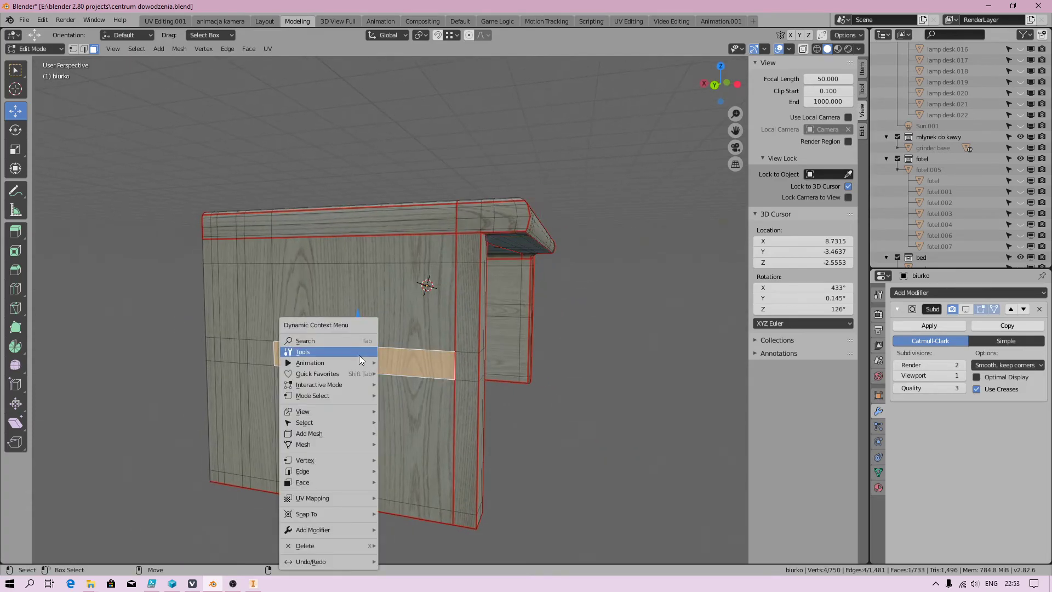
click(334, 340)
click(459, 358)
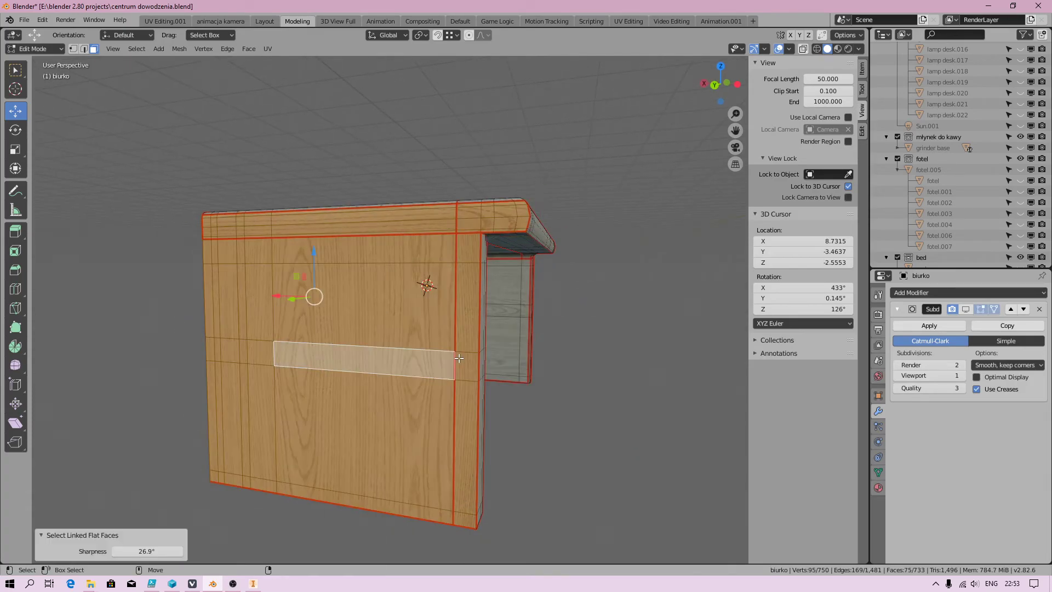
scroll(420, 348, down, 3)
mouse_move(414, 429)
middle_down()
mouse_move(493, 292)
mouse_move(296, 281)
mouse_move(424, 398)
mouse_move(320, 318)
middle_up()
click(435, 325)
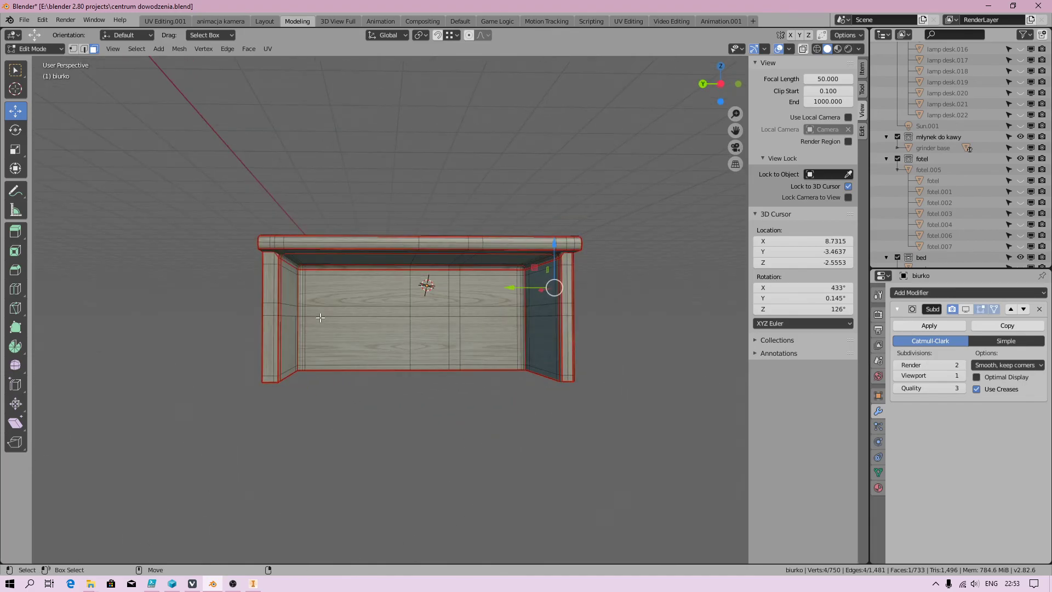